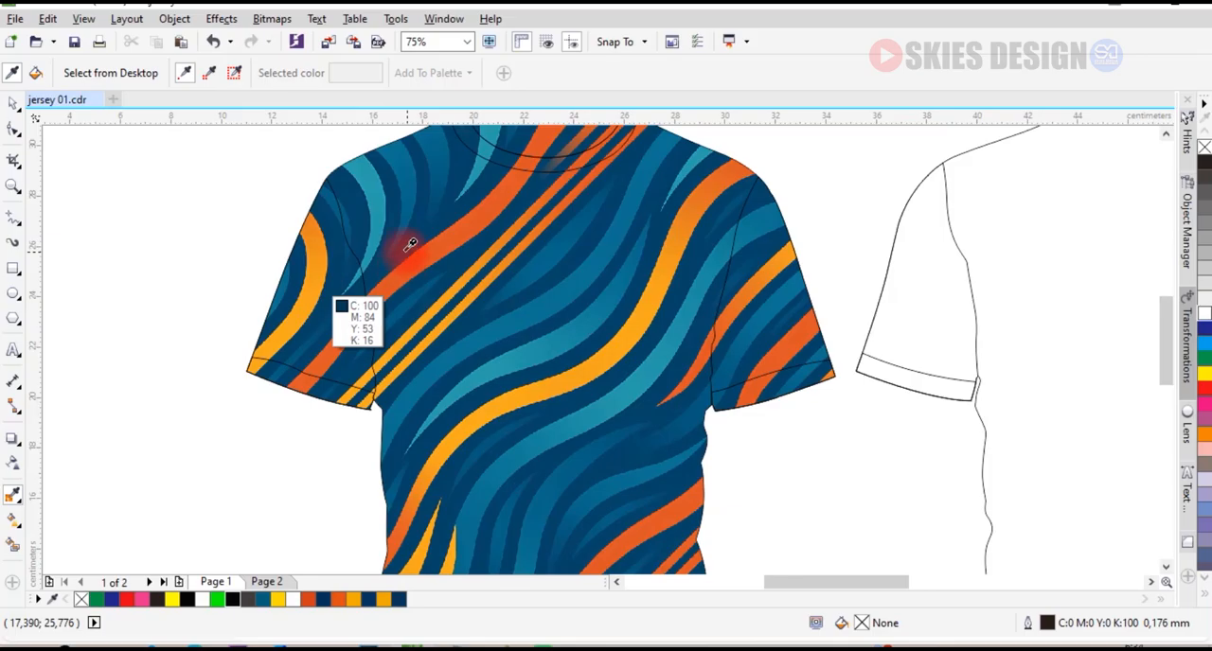
# Fill both sleeves of the front jersey with the dark blue sampled from the wave pattern.
pyautogui.click(323, 283)
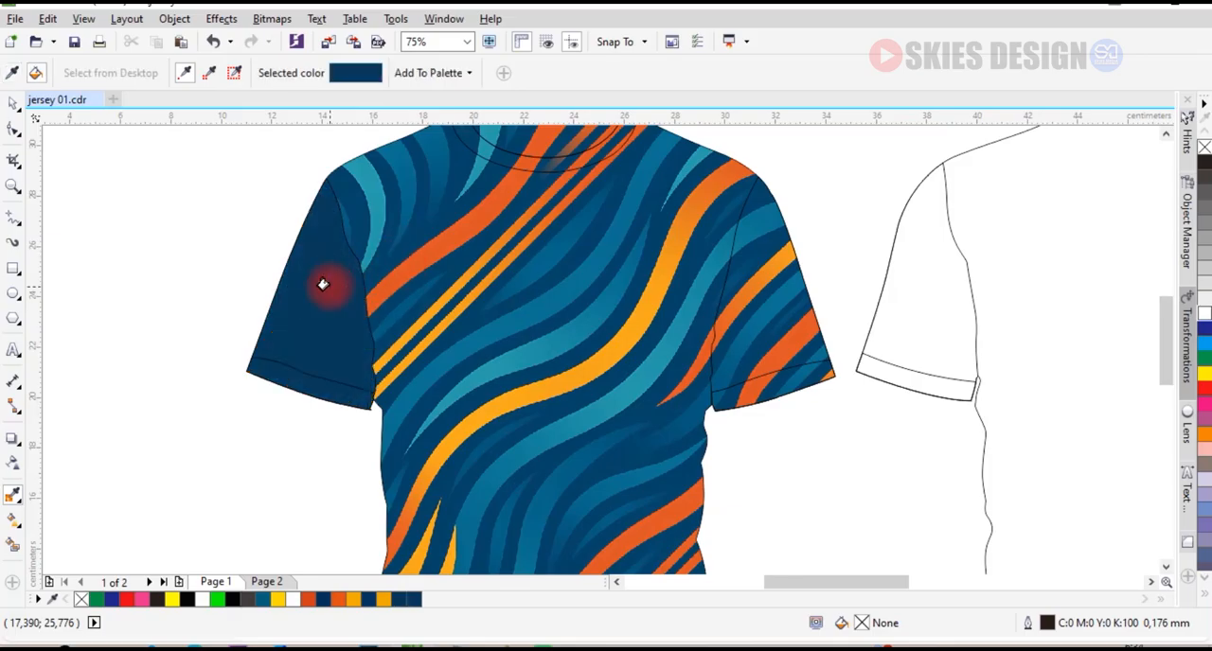
pyautogui.click(761, 318)
pyautogui.scroll(-1, 554, 228)
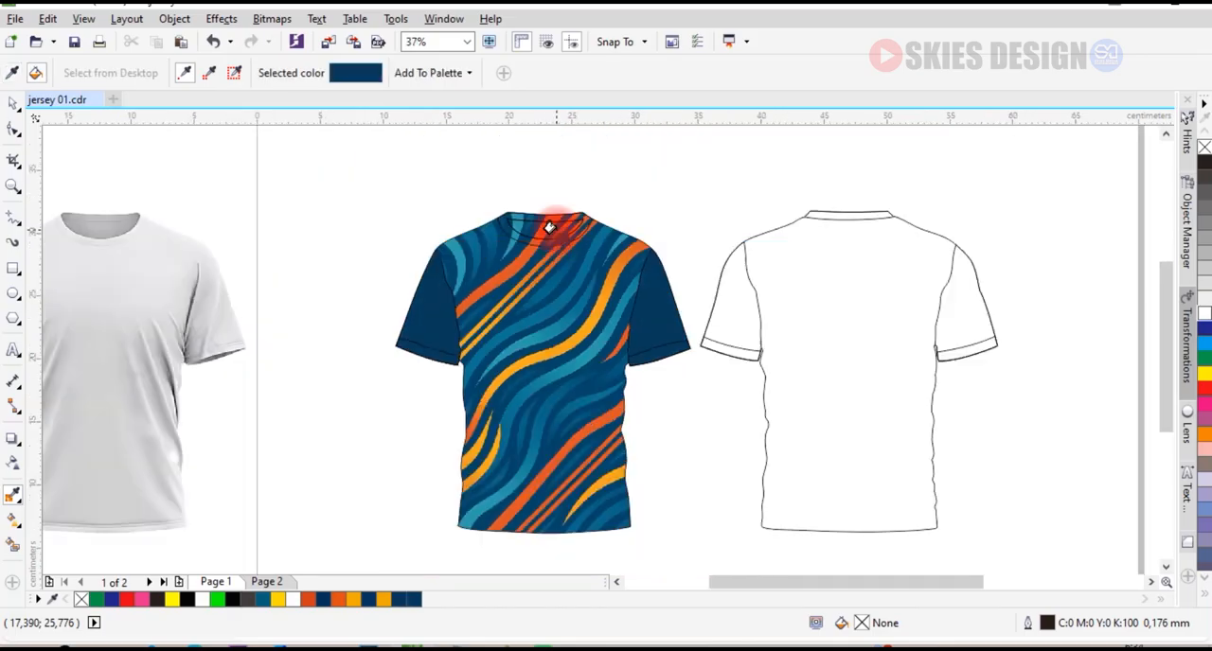
# Sample the orange from the pattern's wavy stripe and fill both front sleeve cuffs with it.
pyautogui.scroll(1, 549, 227)
pyautogui.press('space')
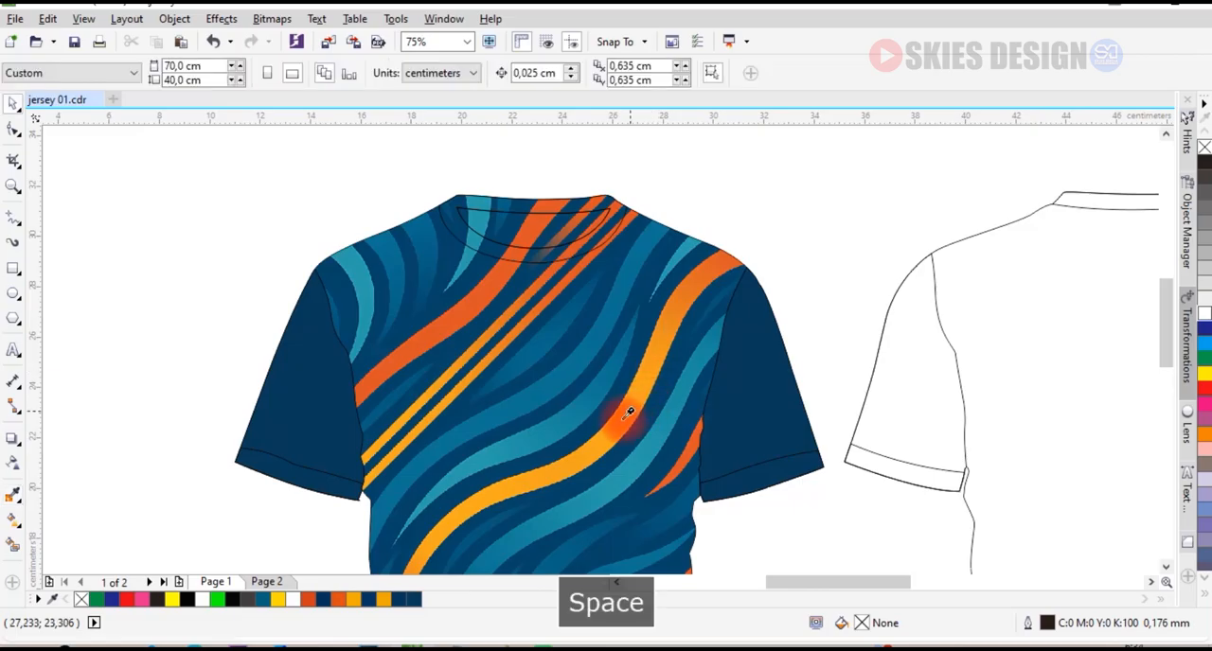
pyautogui.press('space')
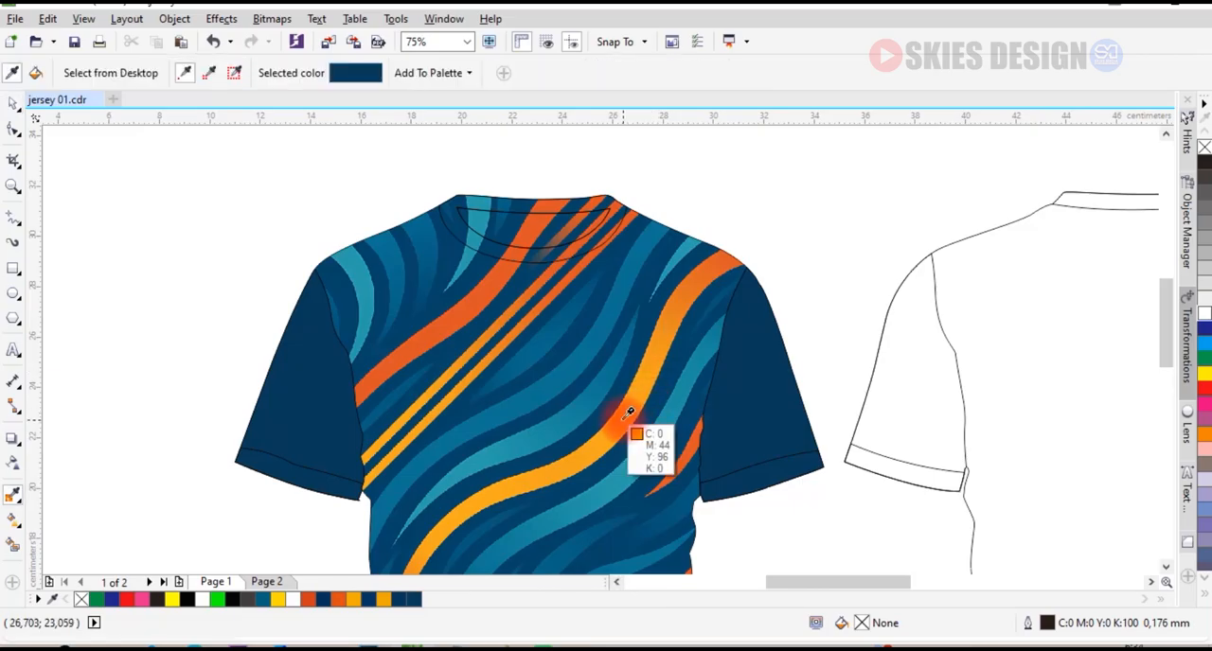
pyautogui.click(734, 459)
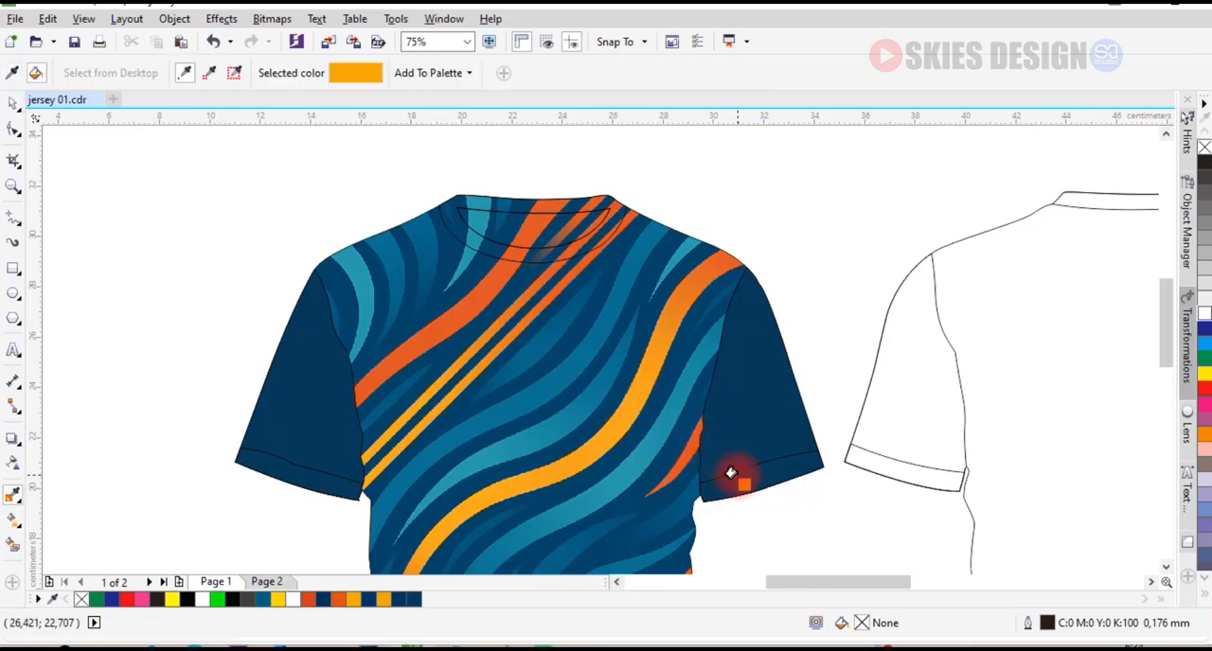
pyautogui.click(733, 482)
pyautogui.click(324, 487)
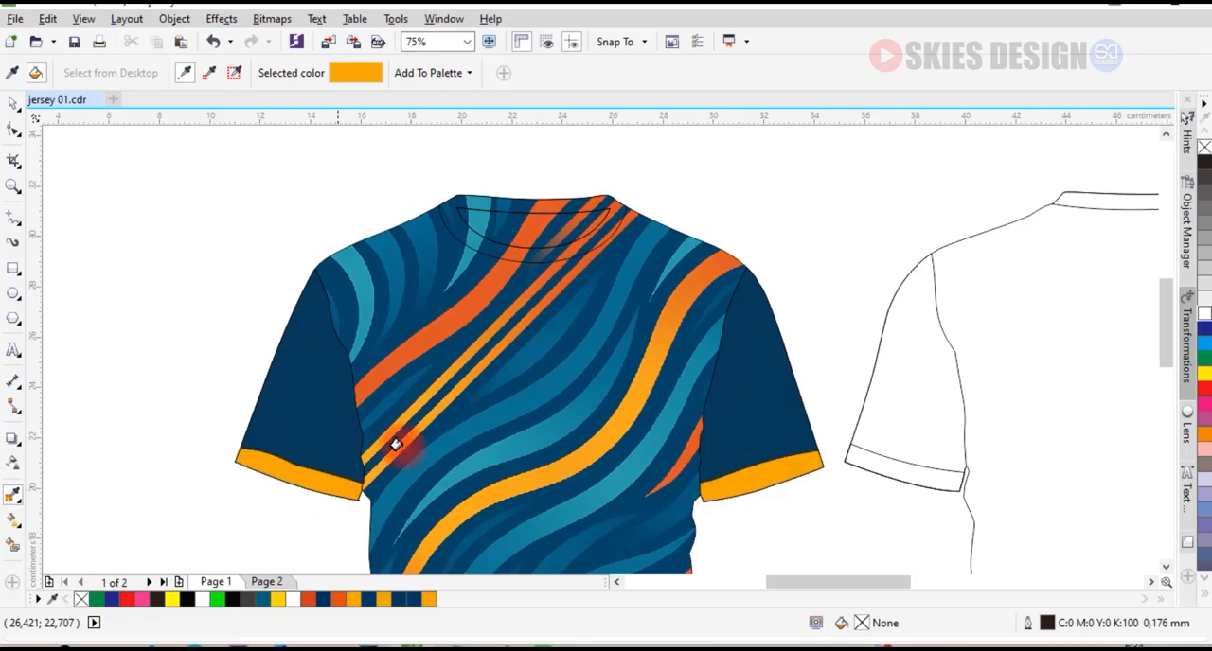
# Fill the front jersey's collar band with yellow and the neck opening with white.
pyautogui.press('space')
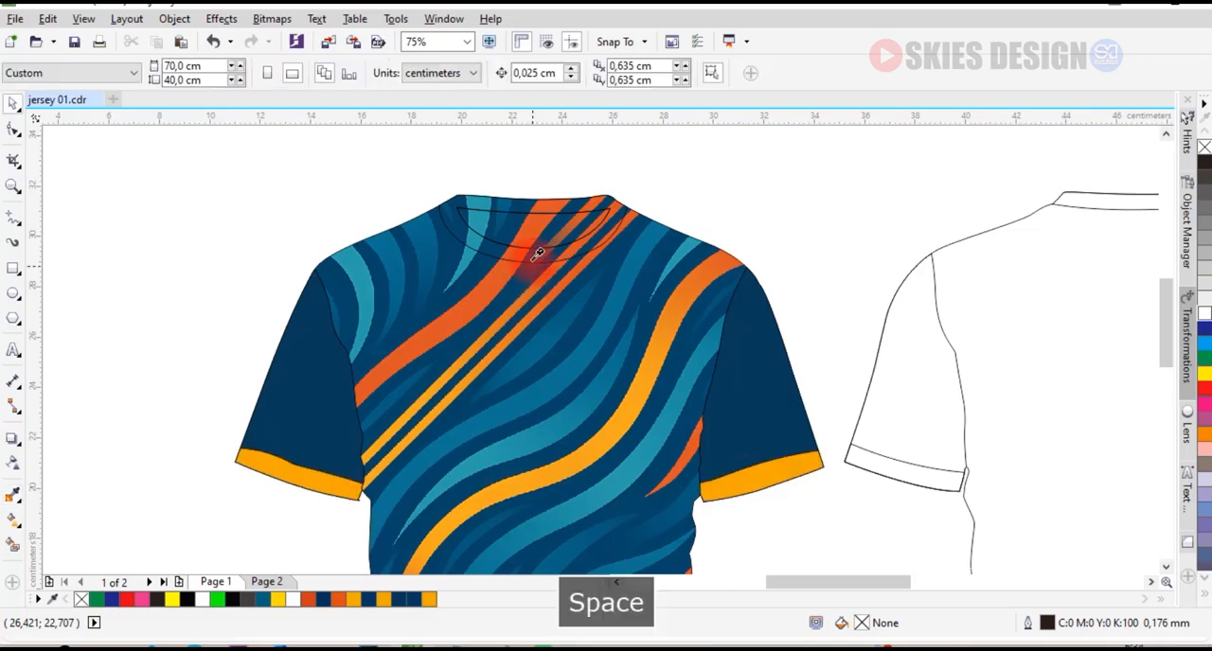
pyautogui.click(537, 253)
pyautogui.click(1205, 371)
pyautogui.click(536, 226)
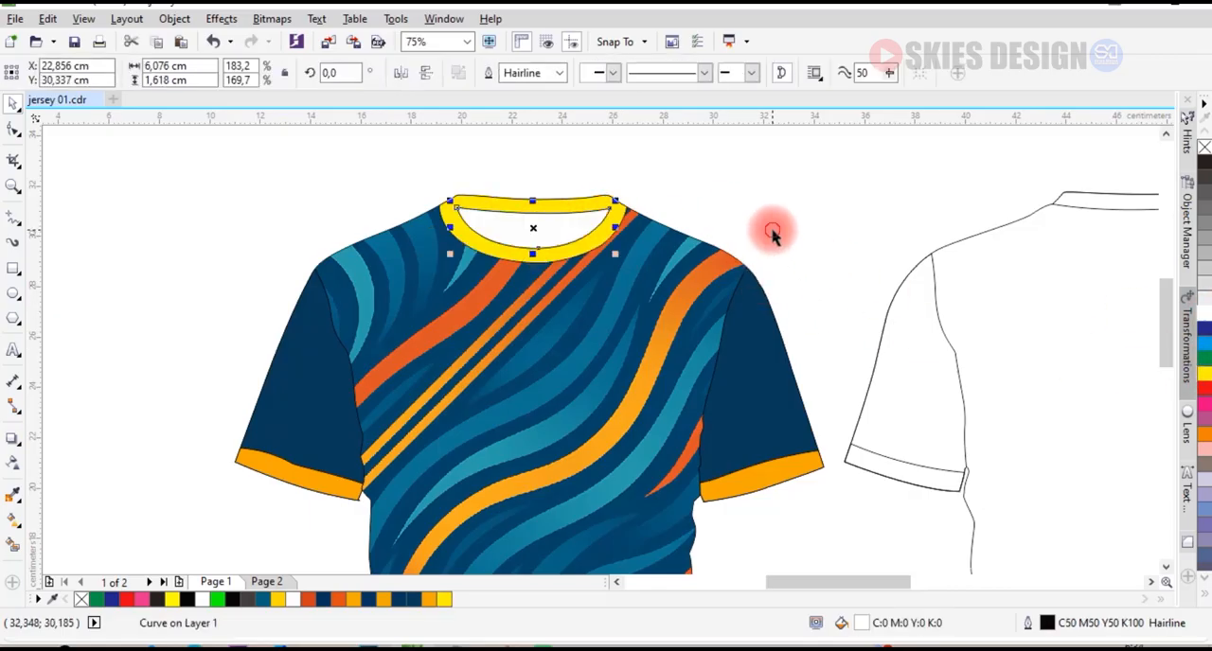
pyautogui.click(384, 190)
pyautogui.hotkey('shift', 'F4')
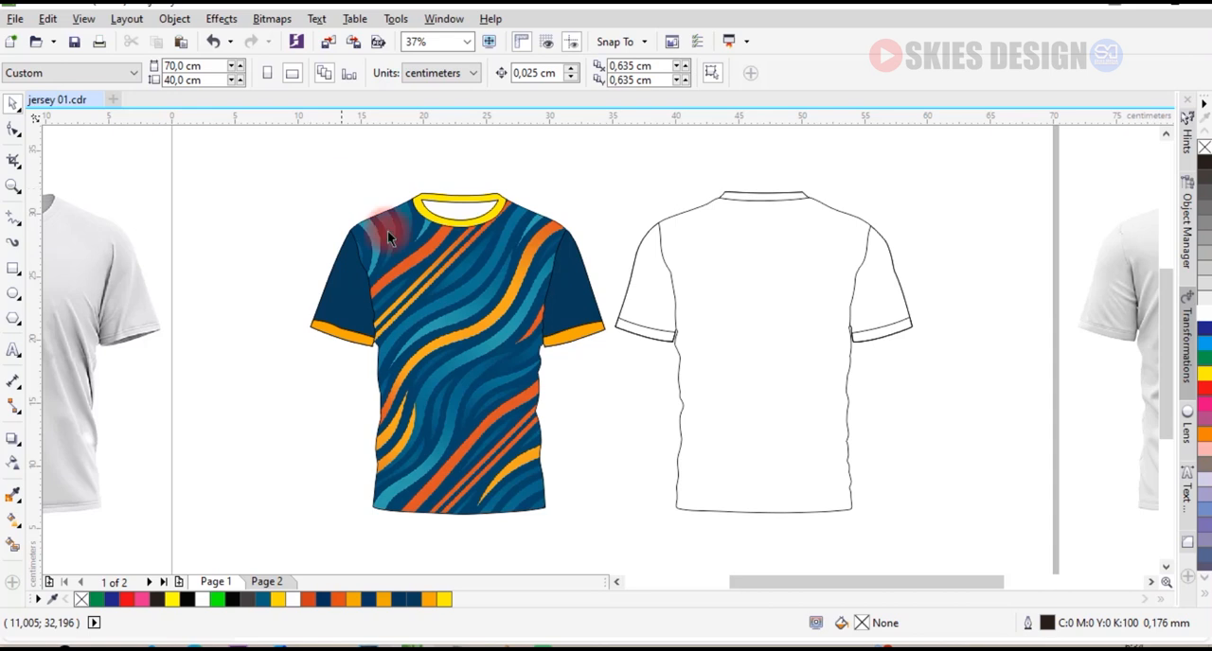
pyautogui.click(419, 326)
pyautogui.click(435, 538)
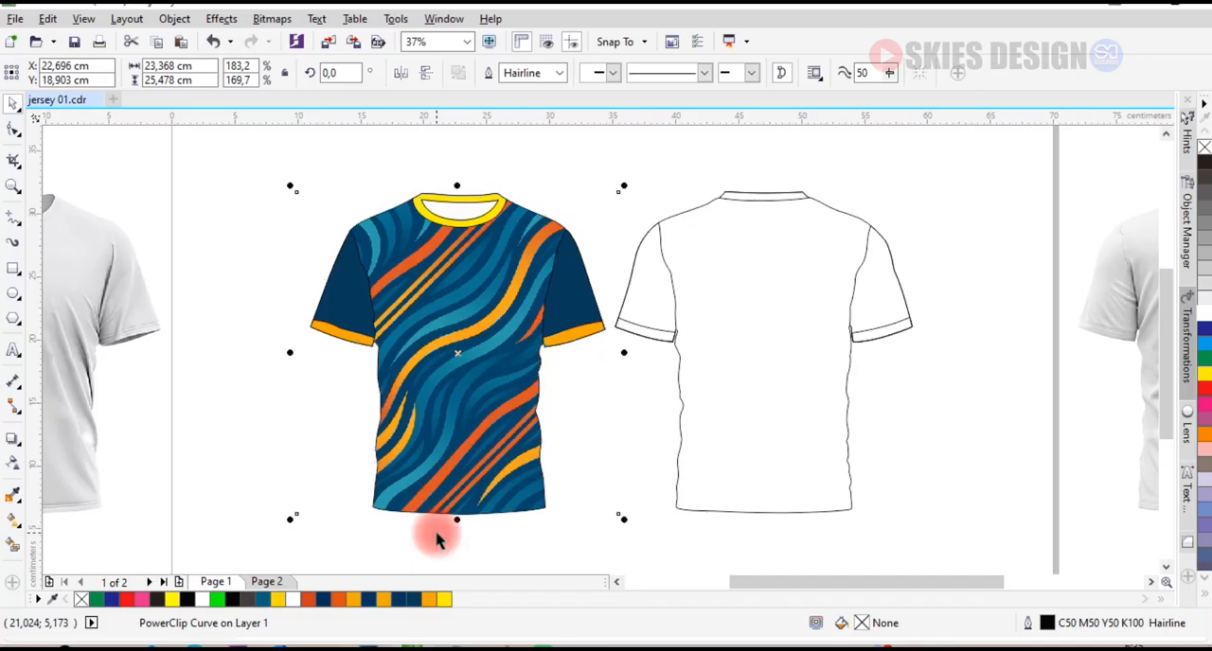
pyautogui.hotkey('ctrl', 'v')
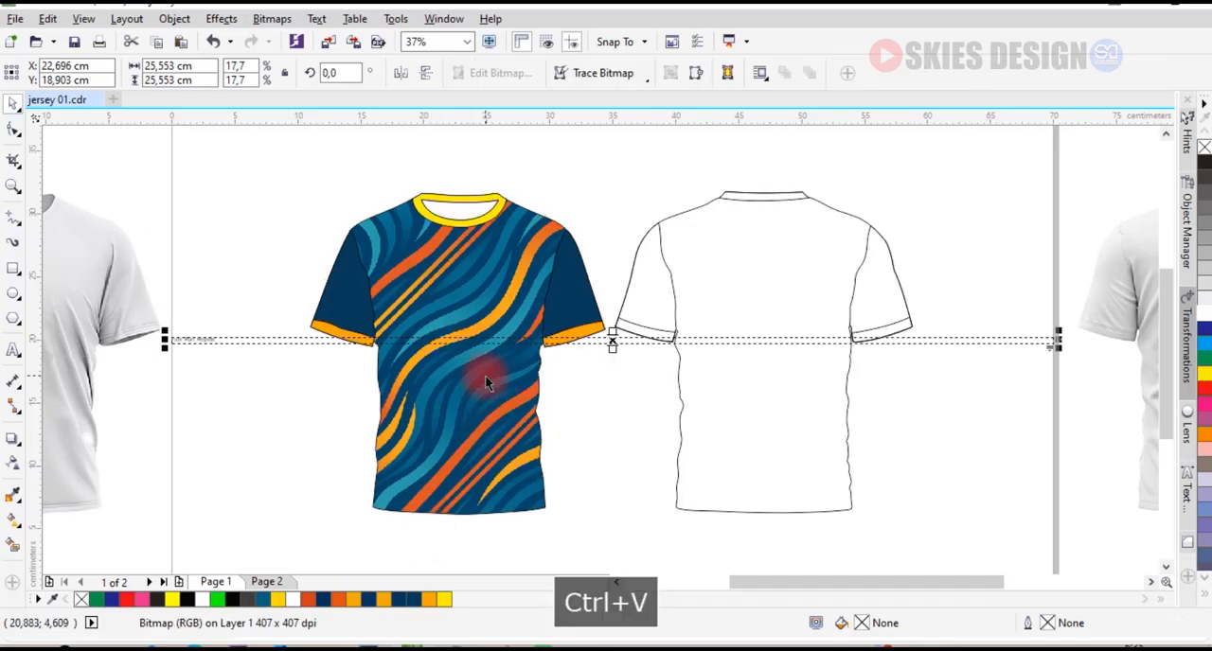
pyautogui.hotkey('ctrl', 'z')
# Copy the wave pattern bitmap from inside the front jersey's PowerClip and paste a duplicate onto the page.
pyautogui.click(490, 453)
pyautogui.click(438, 538)
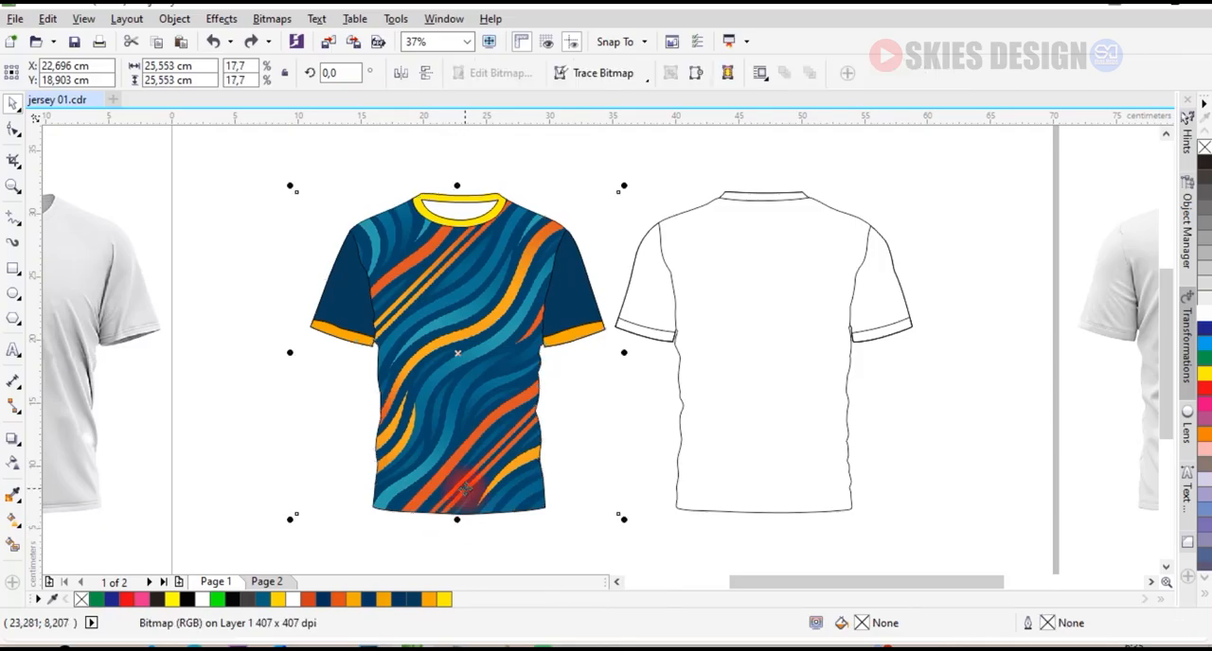
pyautogui.hotkey('ctrl', 'c')
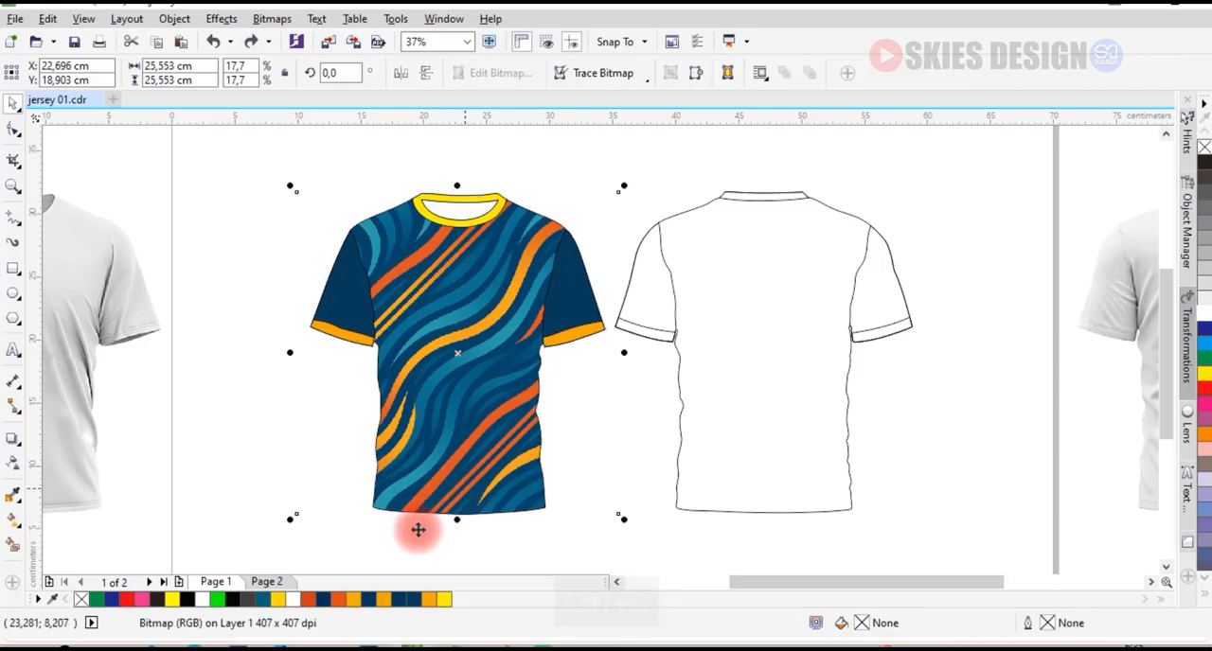
pyautogui.click(276, 490)
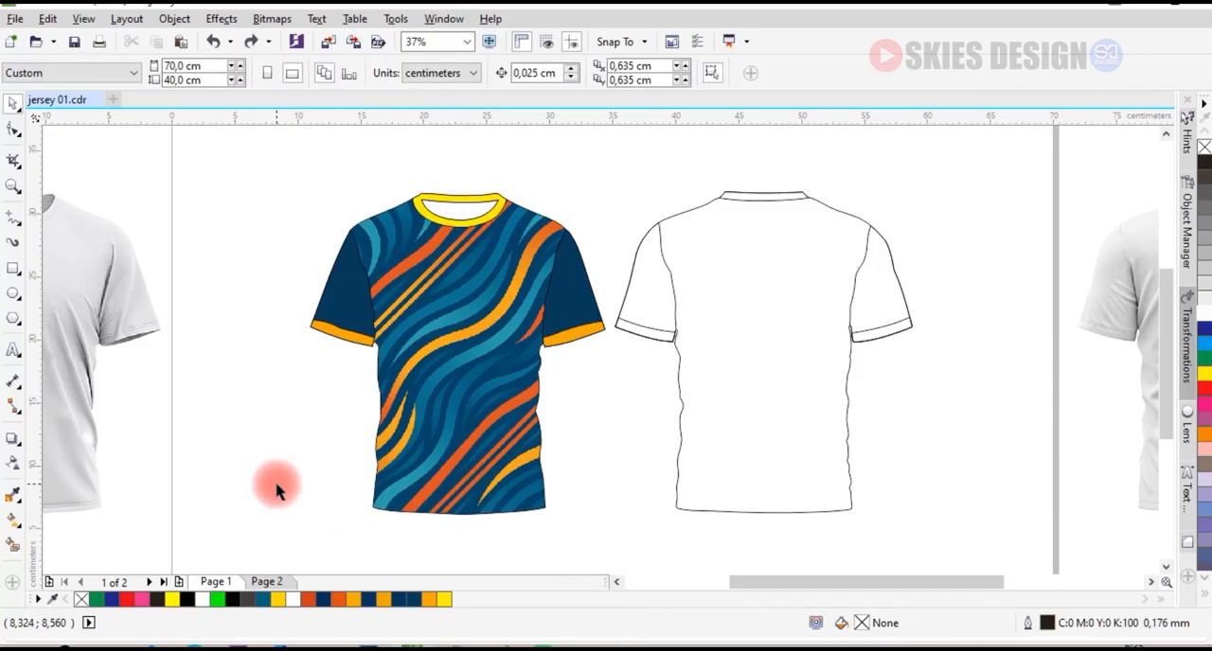
pyautogui.hotkey('ctrl', 'v')
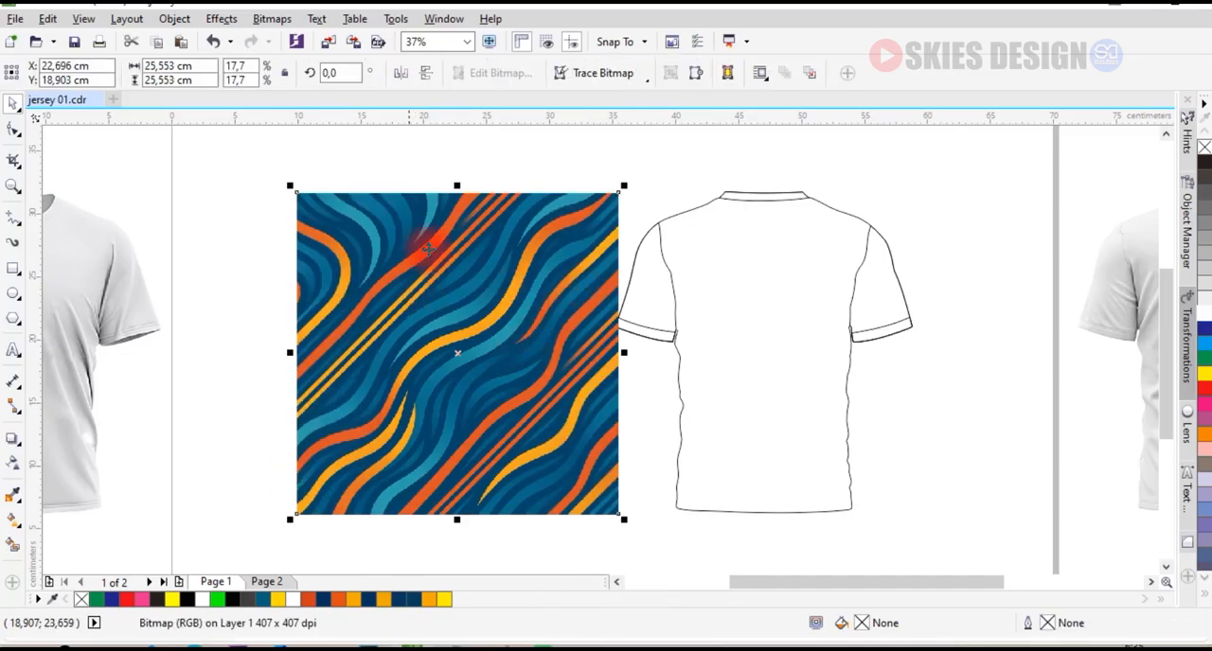
# Mirror the pasted pattern horizontally and PowerClip it inside the blank back jersey outline.
pyautogui.click(401, 73)
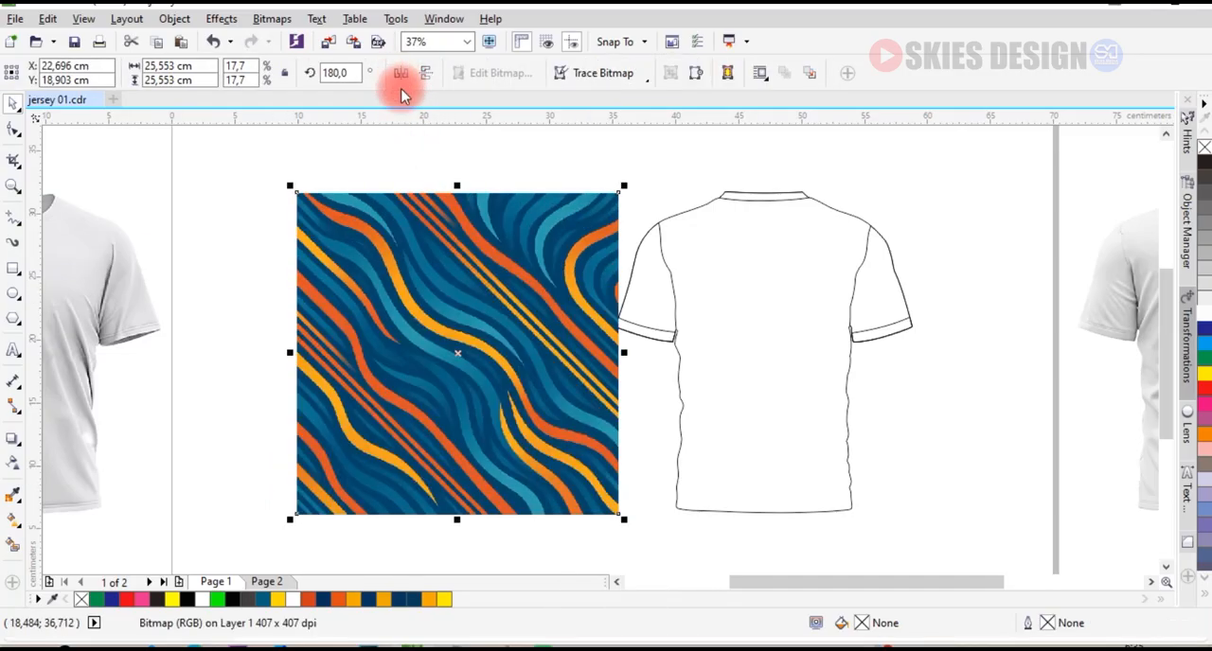
pyautogui.moveTo(454, 221); pyautogui.dragTo(443, 224)
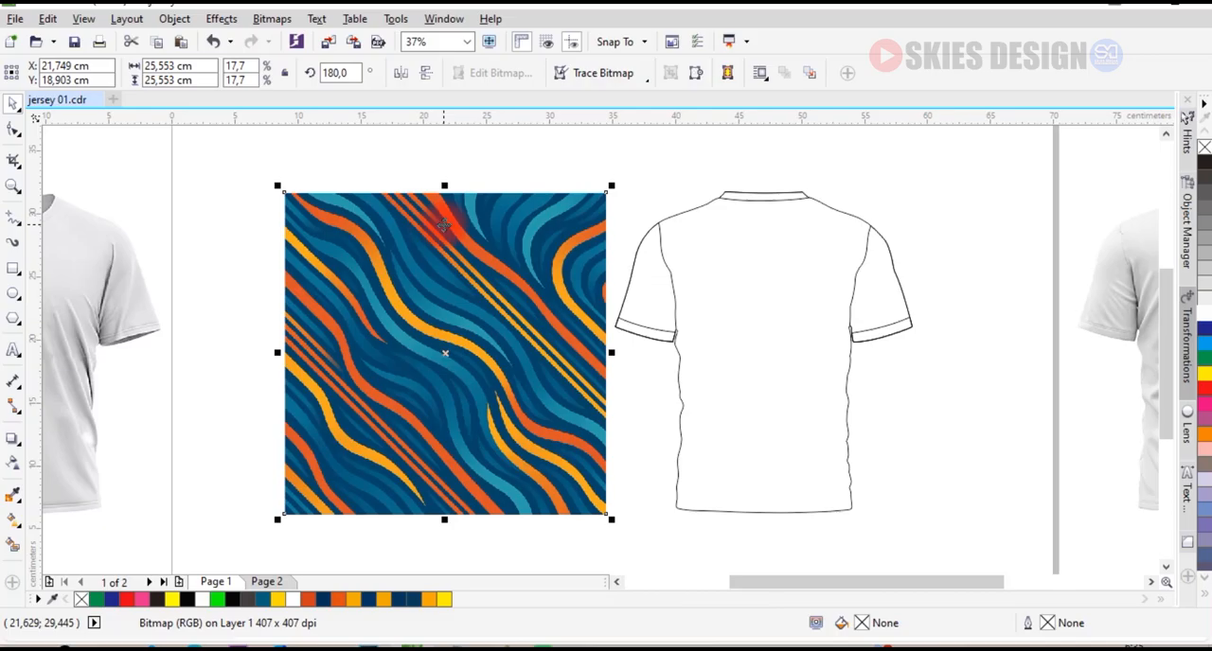
pyautogui.rightClick(443, 225)
pyautogui.click(512, 139)
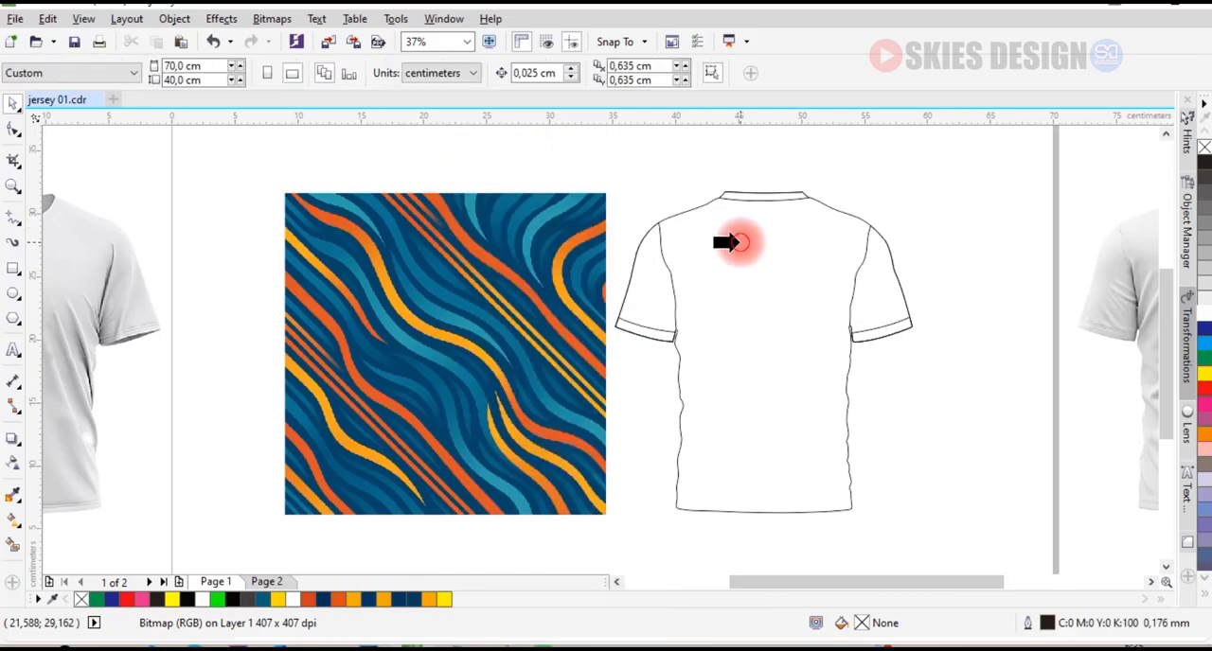
pyautogui.click(739, 244)
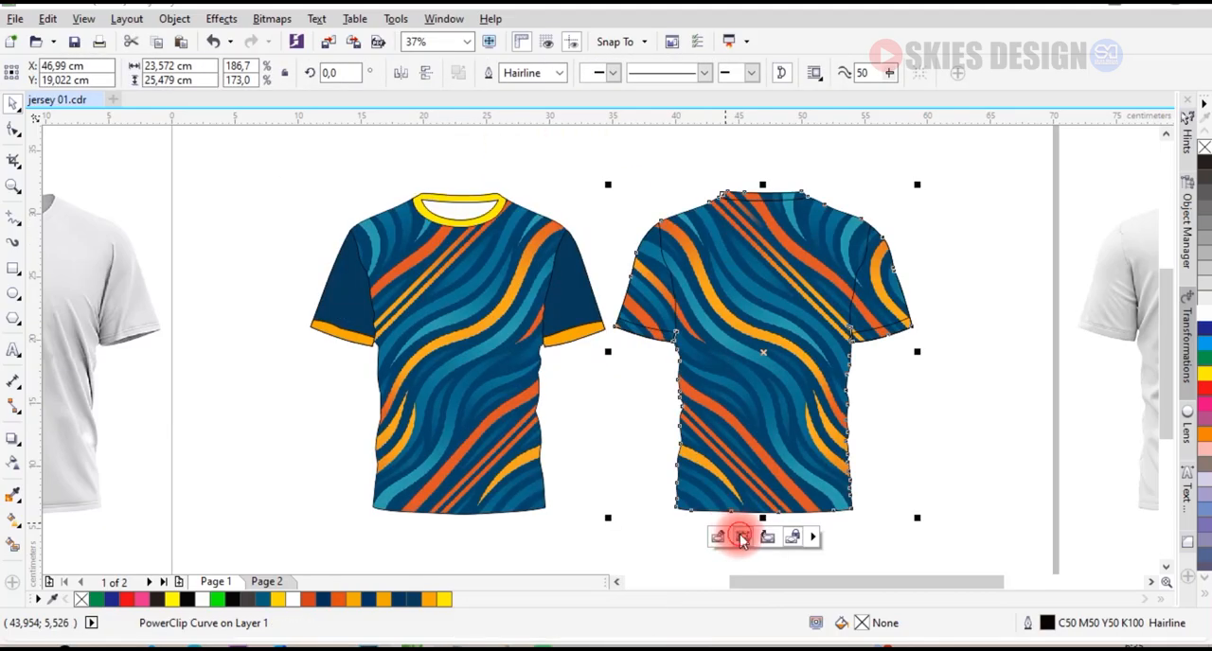
pyautogui.click(742, 537)
pyautogui.click(951, 279)
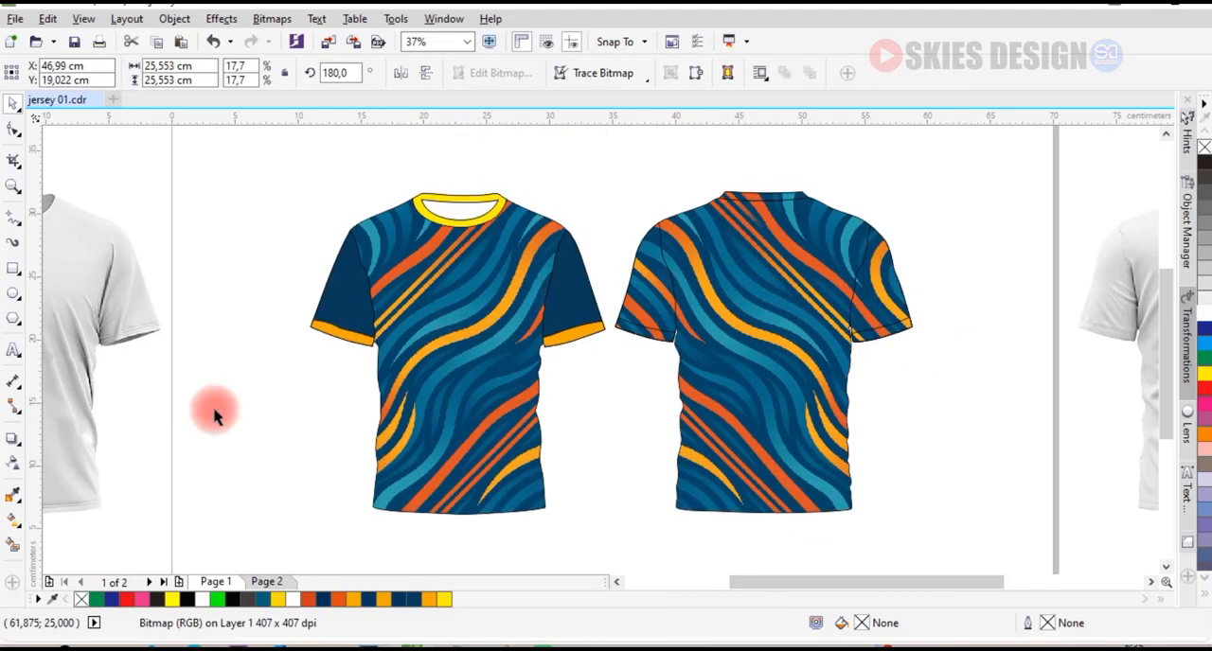
# Sample the dark blue from the front sleeve and fill both back jersey sleeves with it.
pyautogui.click(14, 493)
pyautogui.scroll(2, 666, 228)
pyautogui.click(450, 343)
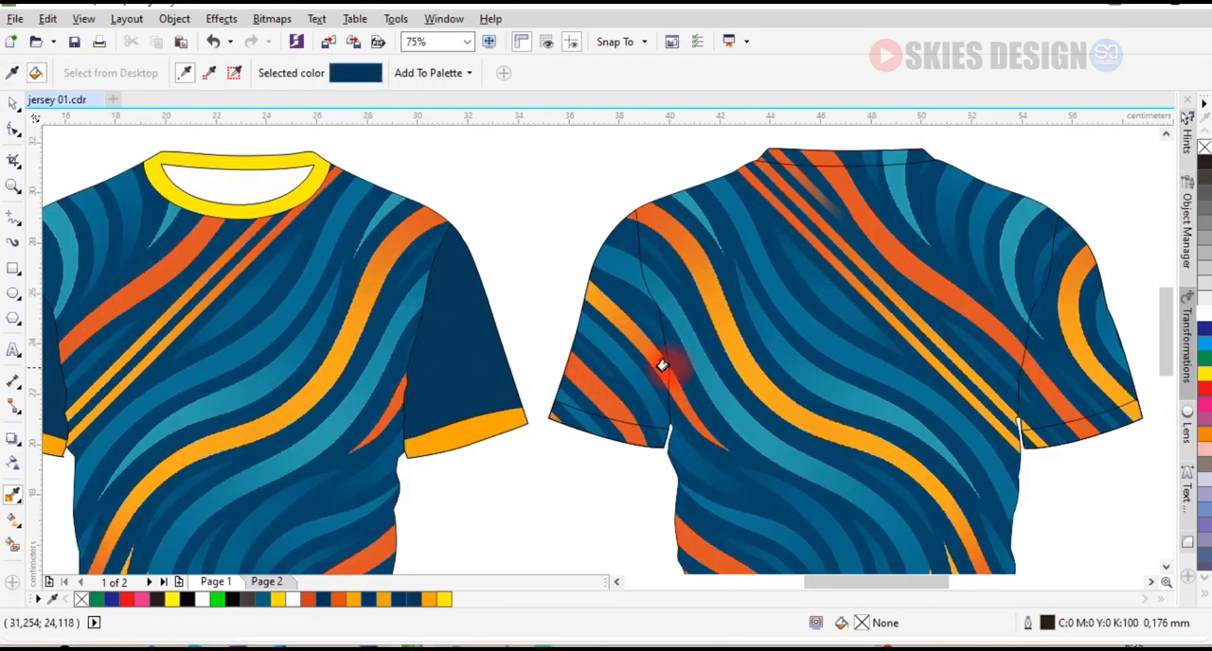
pyautogui.click(626, 363)
pyautogui.click(1043, 356)
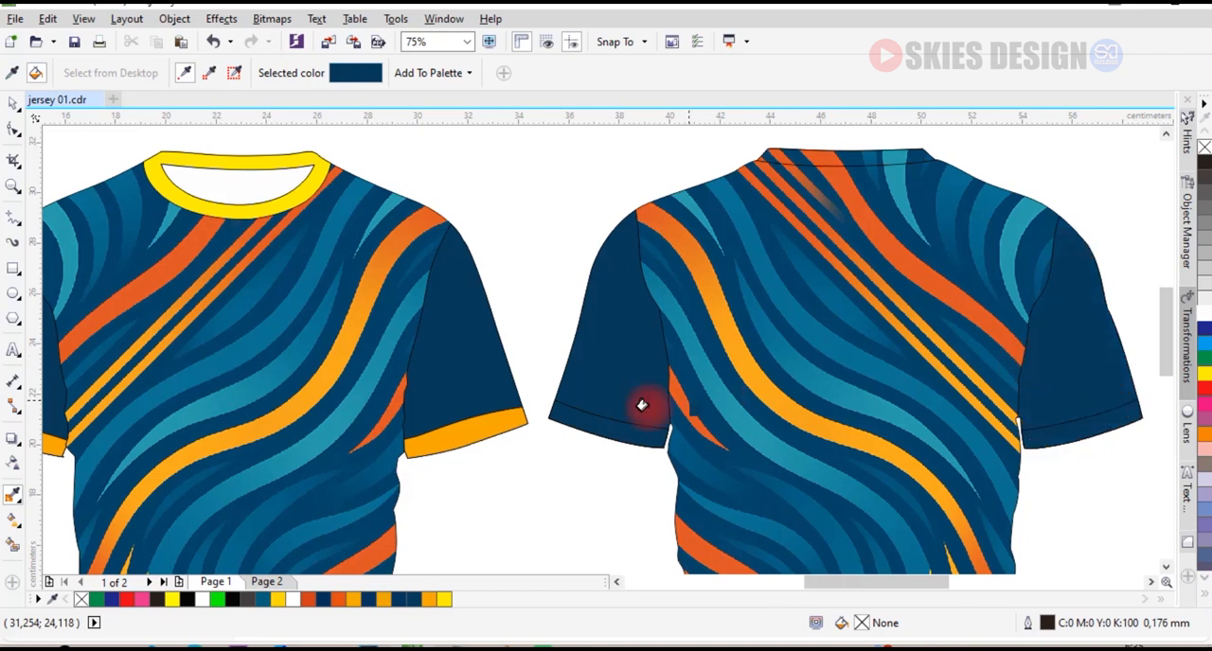
# Sample the orange from the front cuff and fill both back sleeve cuffs with it.
pyautogui.press('space')
pyautogui.press('space')
pyautogui.click(499, 424)
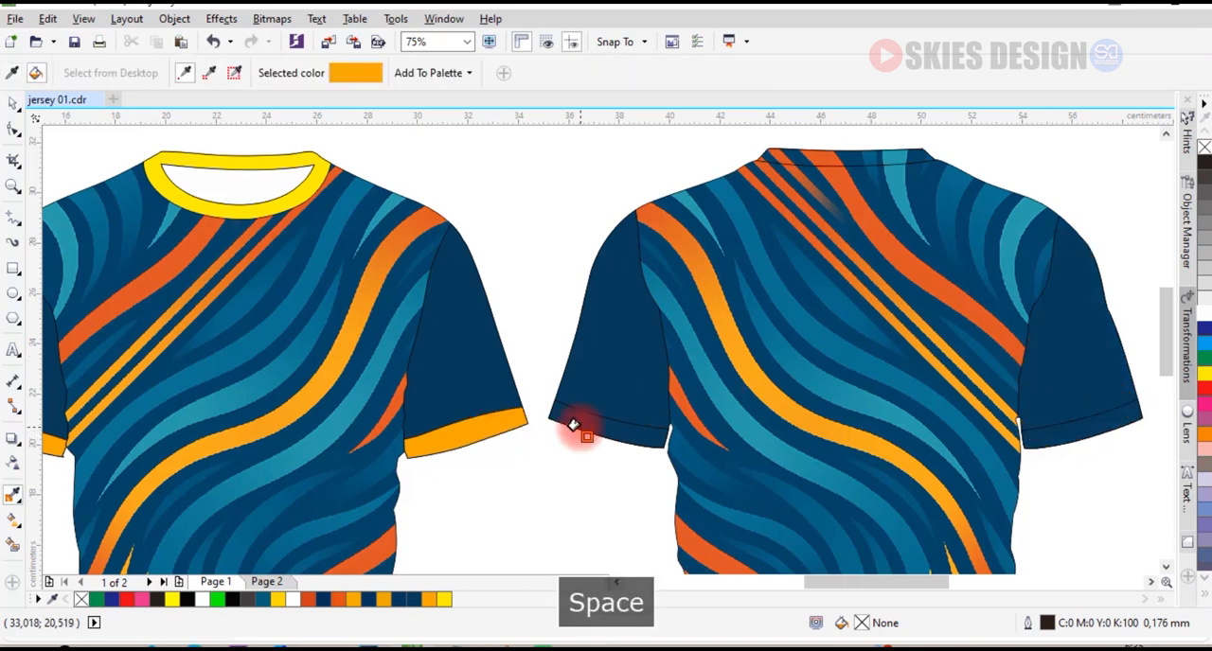
pyautogui.click(575, 425)
pyautogui.click(1054, 434)
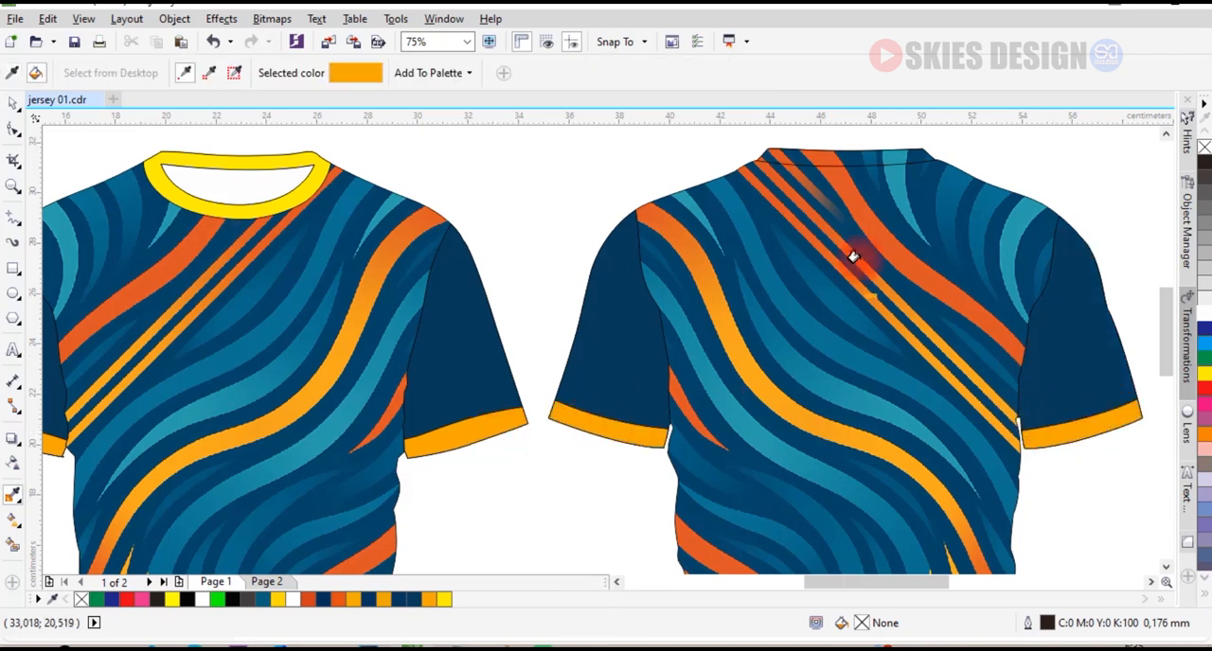
# Fill the back jersey's collar band with yellow.
pyautogui.press('space')
pyautogui.click(851, 156)
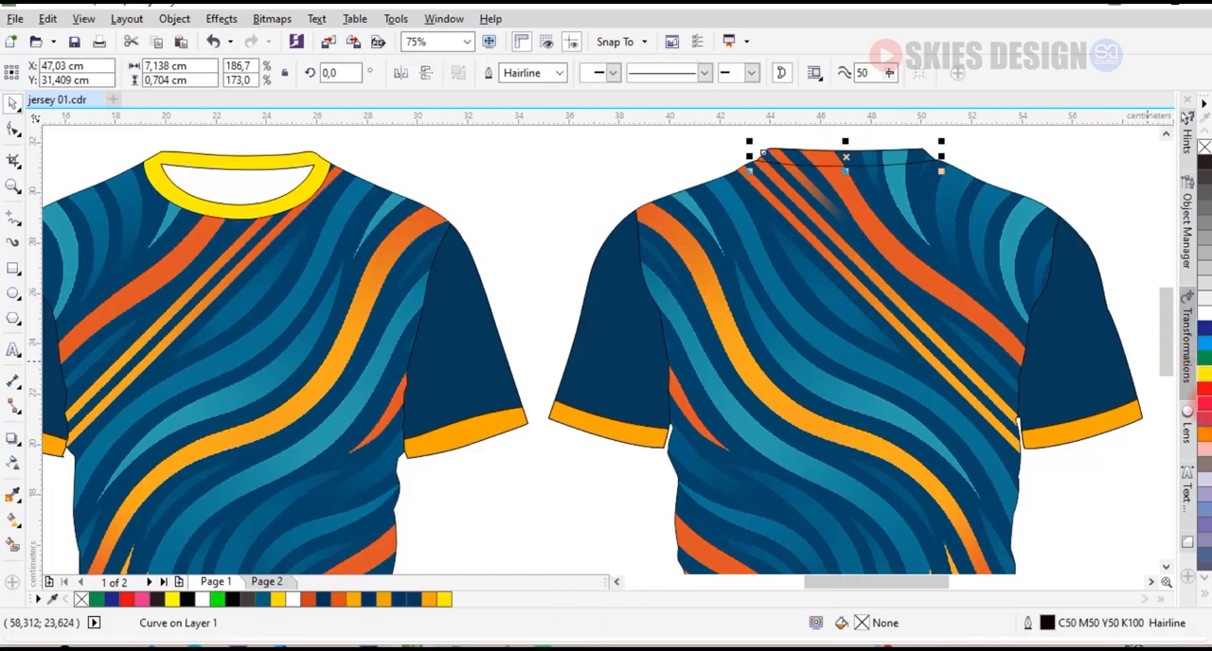
pyautogui.click(1204, 377)
pyautogui.scroll(-3, 561, 271)
pyautogui.moveTo(293, 162); pyautogui.dragTo(644, 422)
pyautogui.scroll(2, 487, 270)
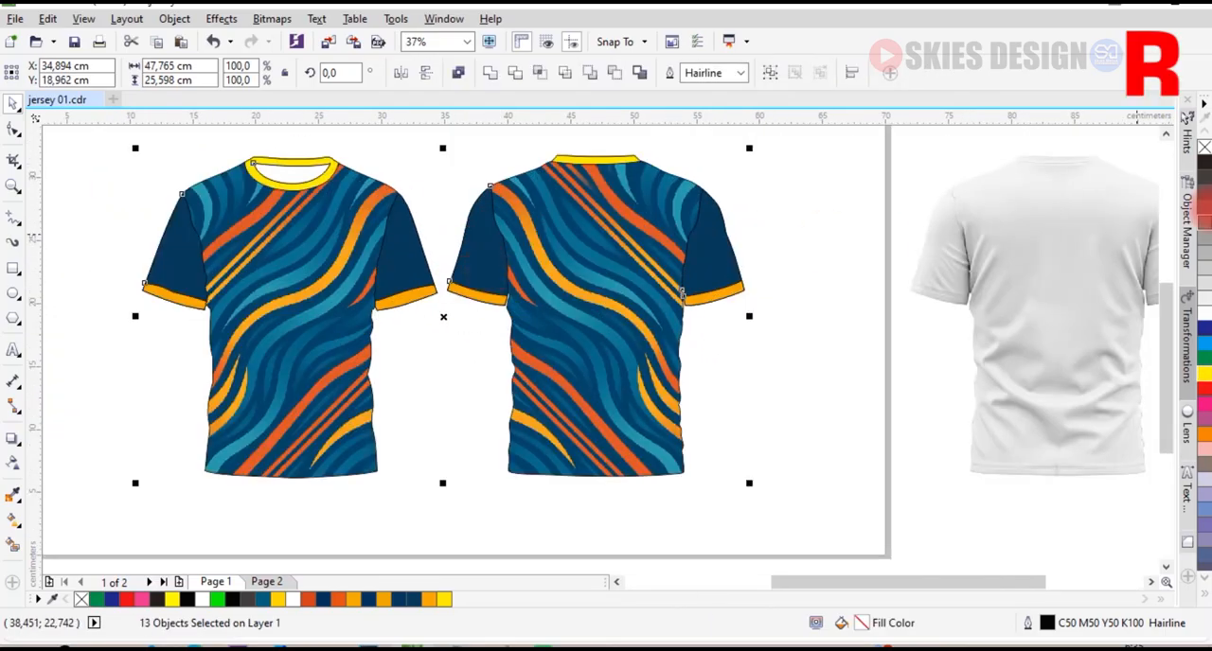
pyautogui.click(1205, 152)
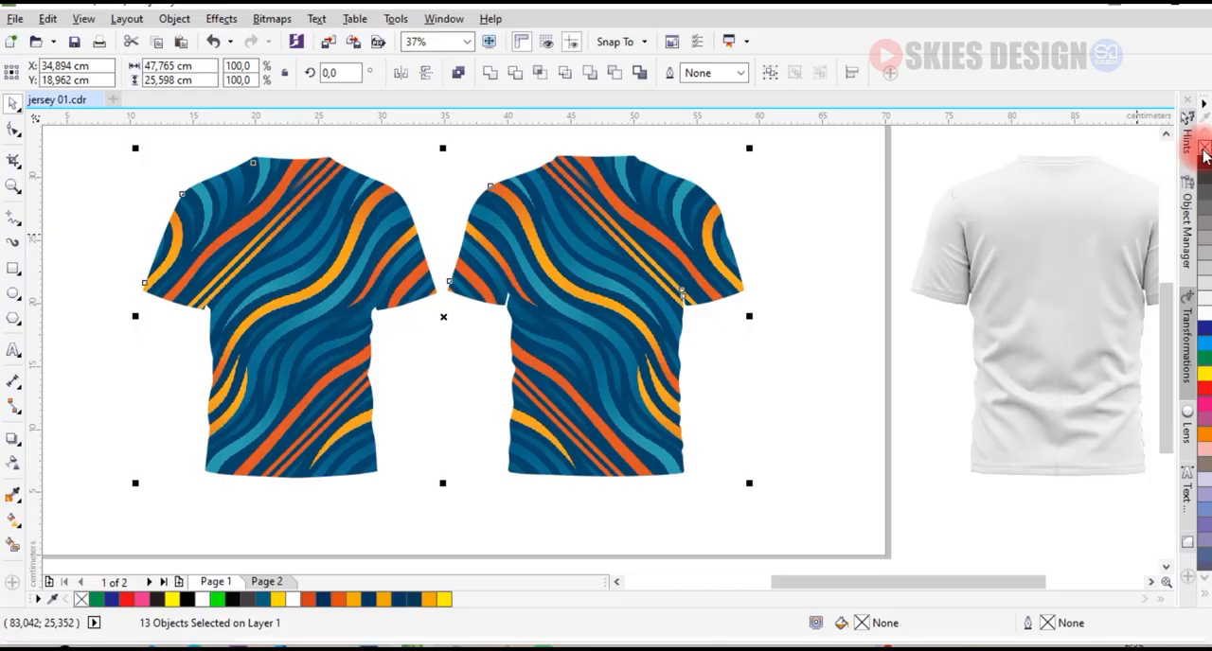
pyautogui.hotkey('ctrl', 'z')
pyautogui.hotkey('ctrl', 'z')
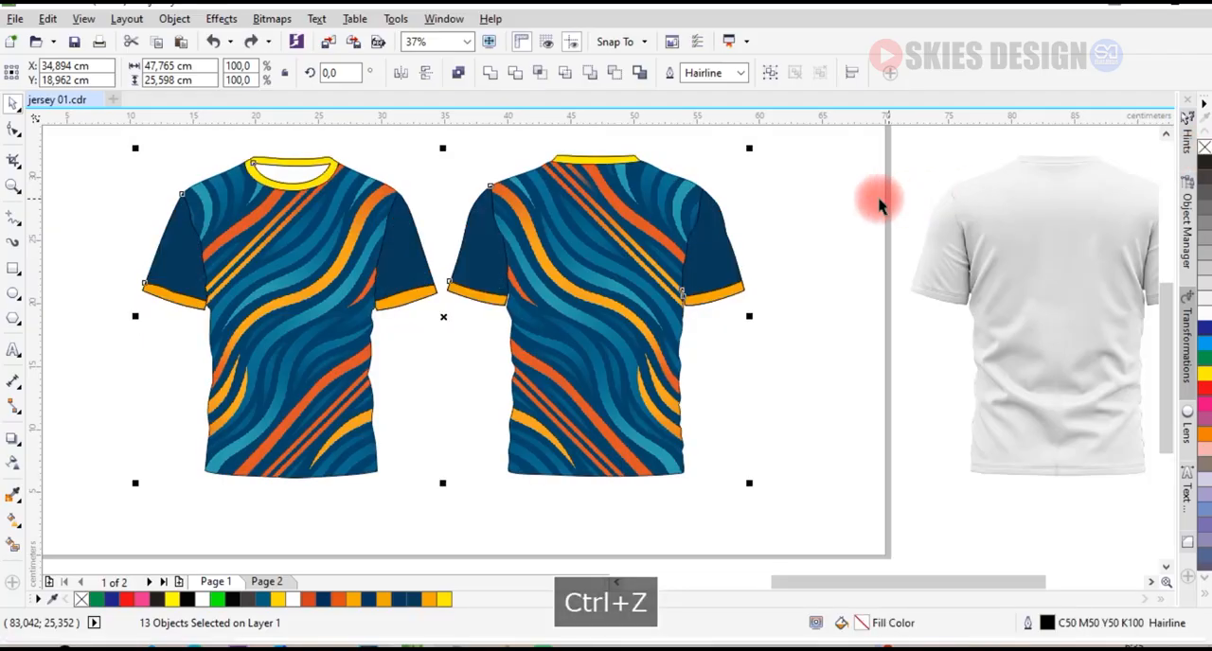
# Remove the black outlines from all parts of the back jersey: collar, sleeves, cuffs and body.
pyautogui.click(599, 149)
pyautogui.click(594, 161)
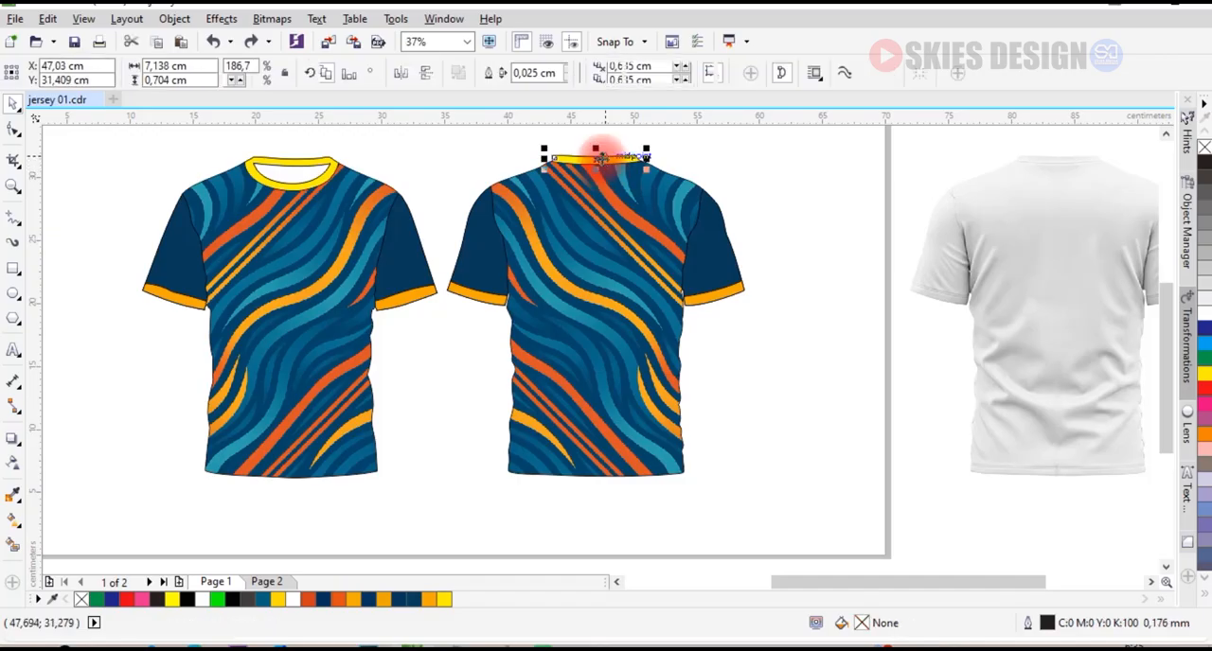
pyautogui.scroll(2, 594, 157)
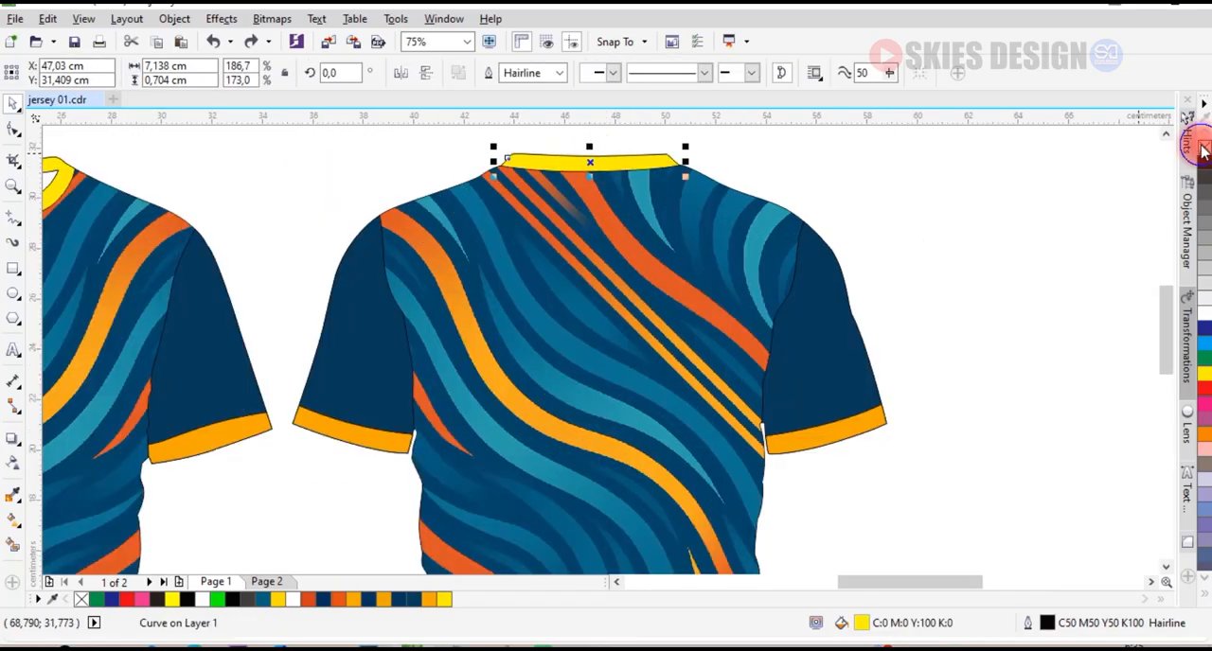
pyautogui.click(842, 434)
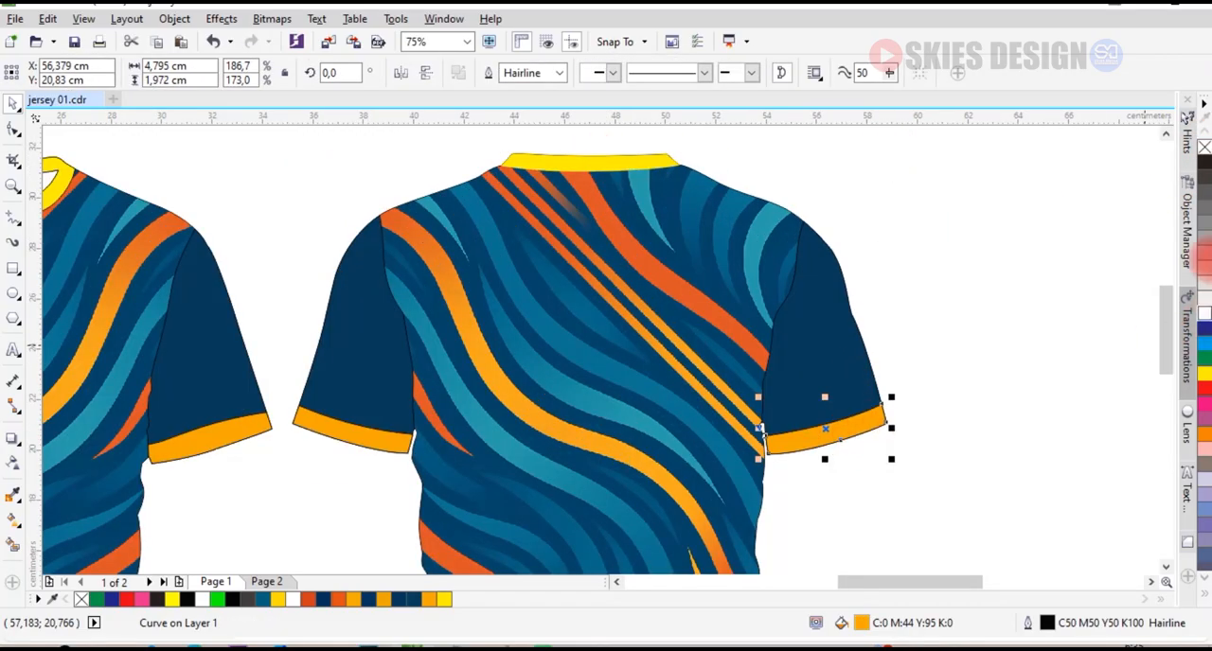
pyautogui.click(841, 337)
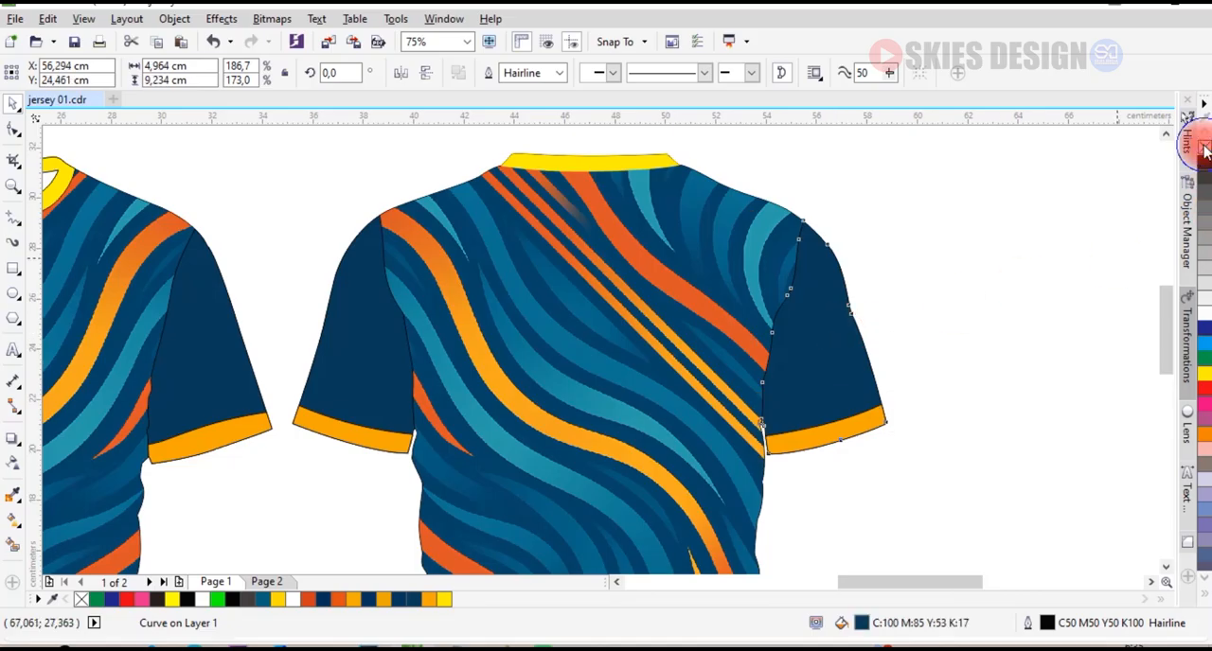
pyautogui.scroll(-2, 923, 209)
pyautogui.moveTo(957, 162); pyautogui.dragTo(571, 541)
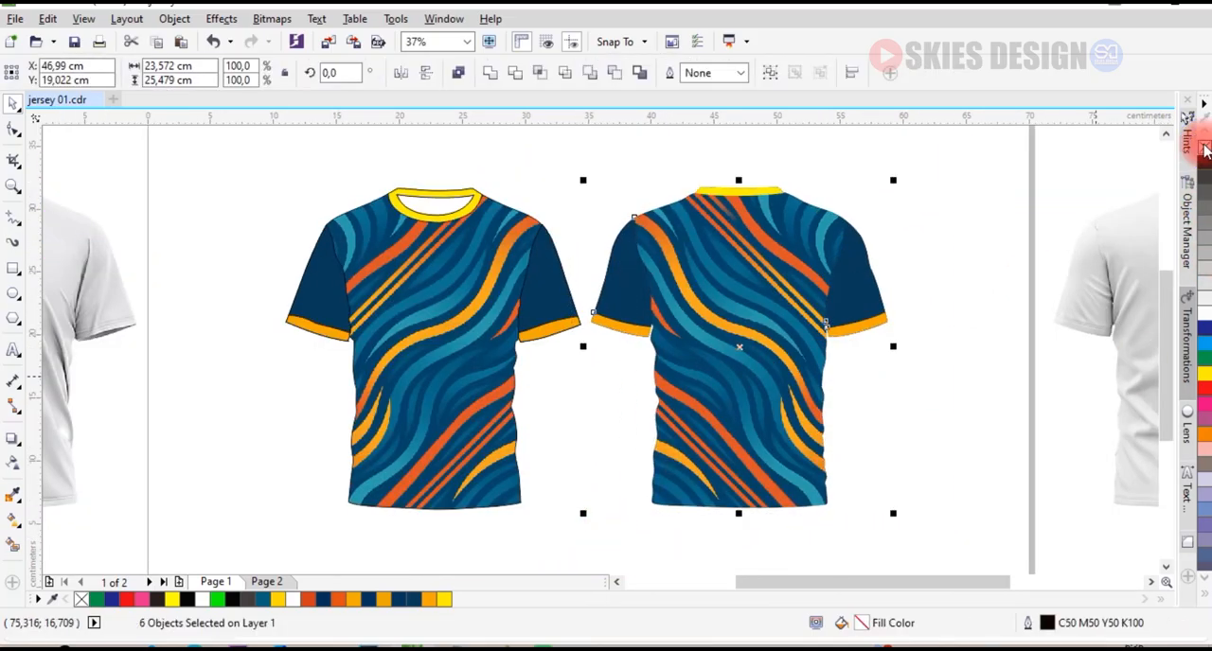
pyautogui.click(980, 329)
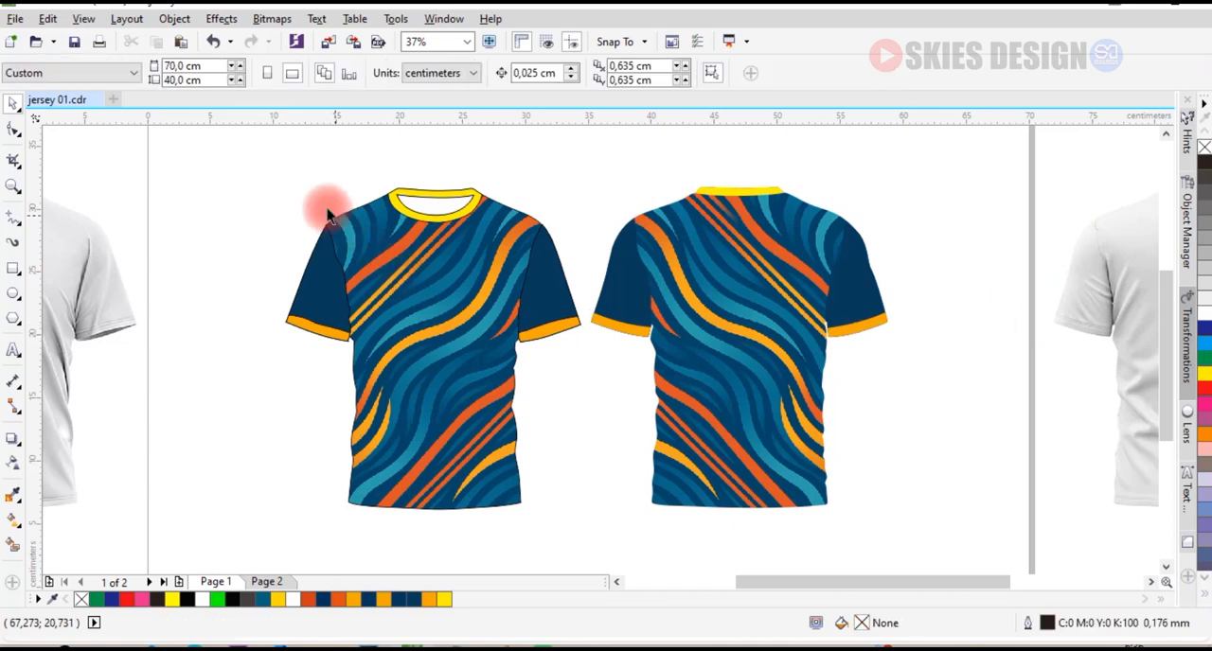
# Remove the black outlines from all parts of the front jersey.
pyautogui.moveTo(262, 157); pyautogui.dragTo(597, 527)
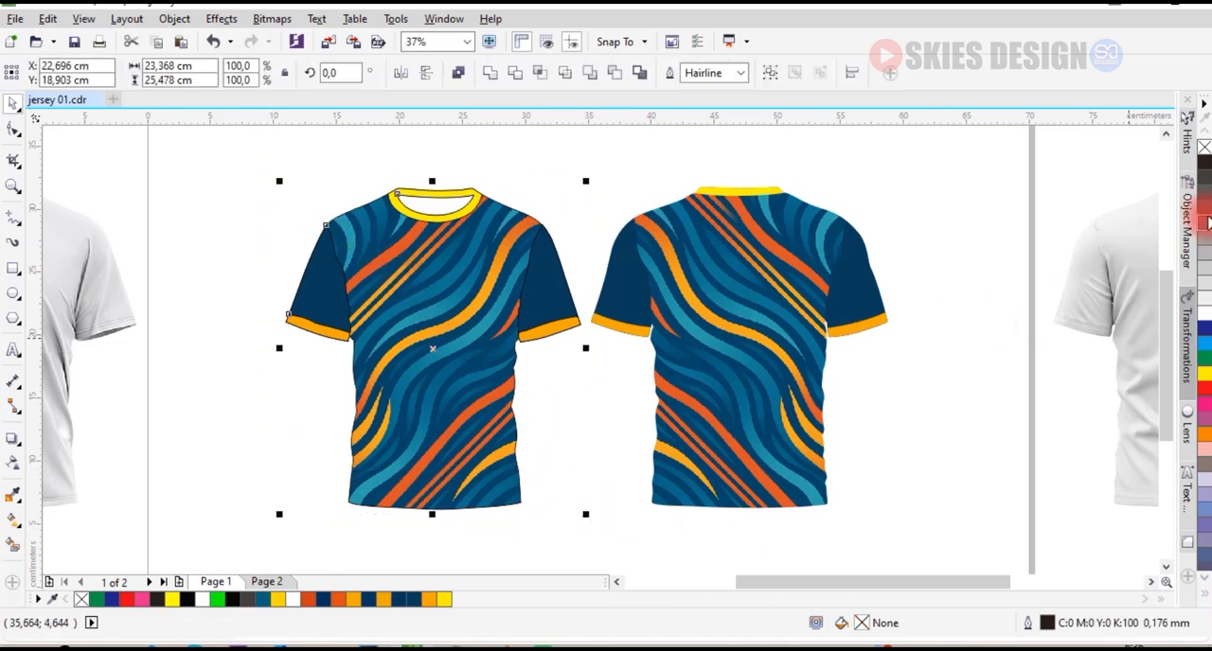
pyautogui.rightClick(1204, 147)
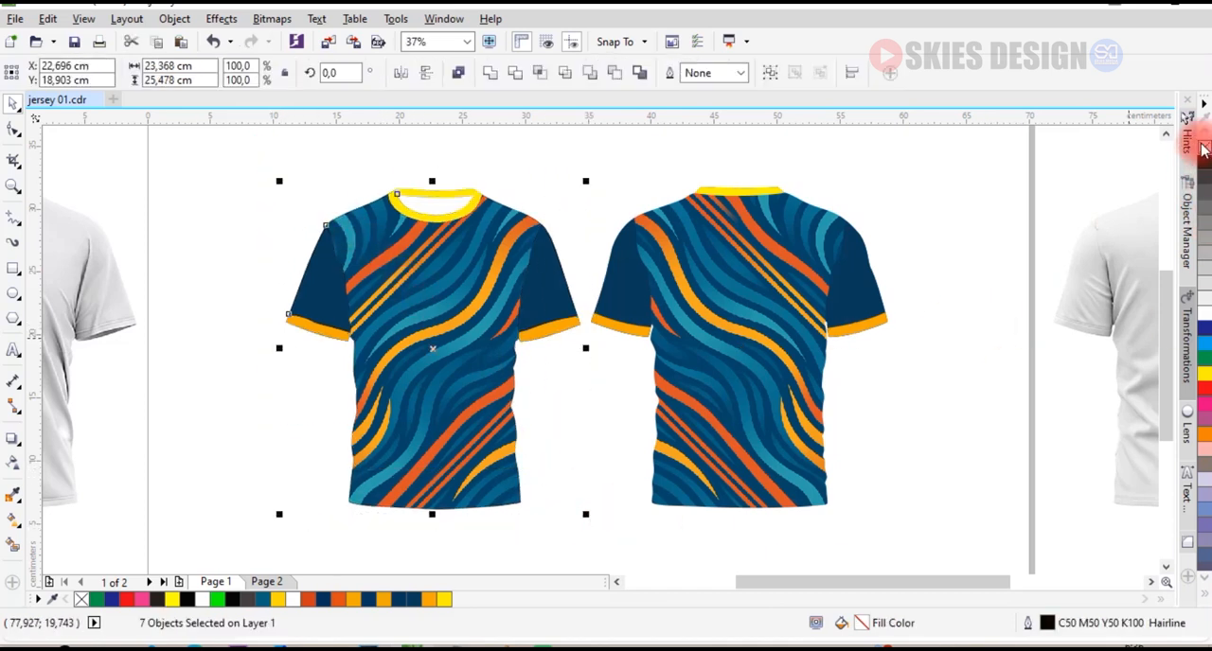
pyautogui.click(952, 267)
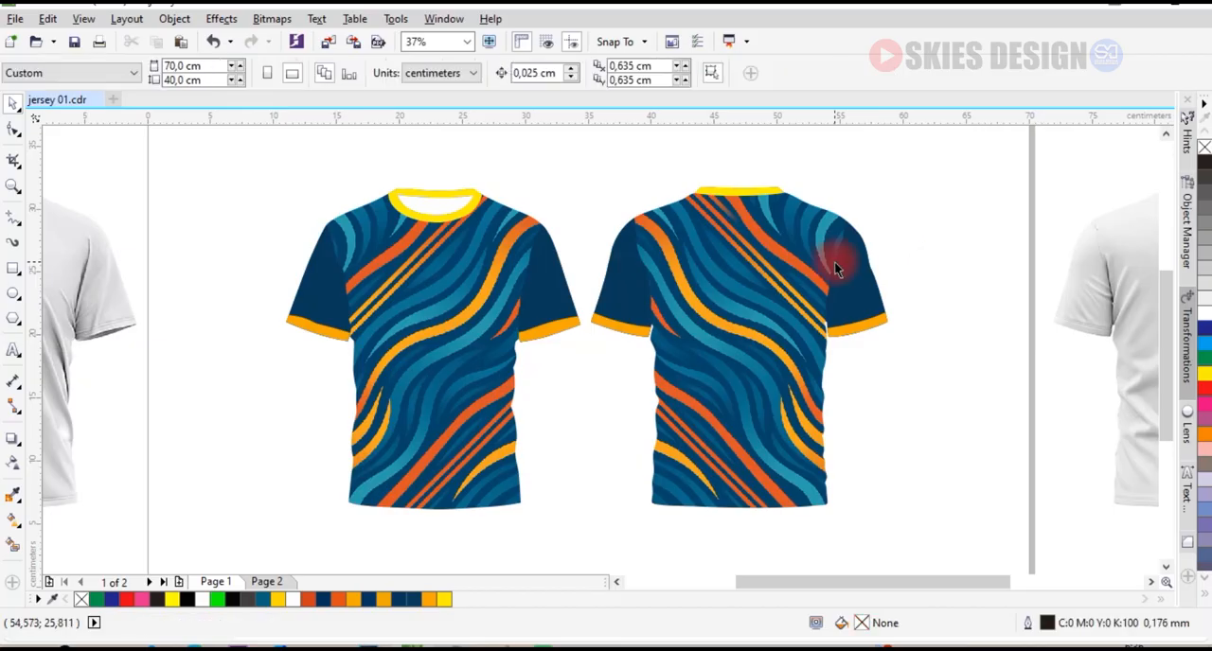
# Bring the white "Fuel Run Repeat" runner logo from Page 2 onto the front jersey's chest and scale it to about 7.9 × 7 cm.
pyautogui.click(265, 581)
pyautogui.click(641, 270)
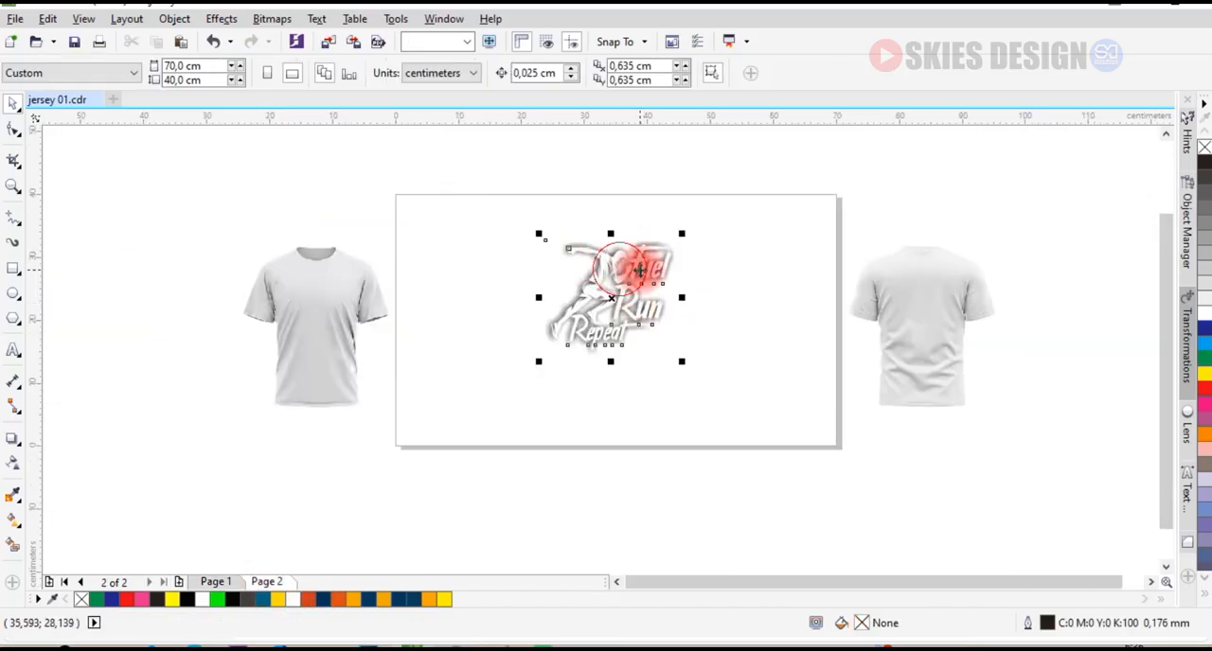
pyautogui.moveTo(650, 269); pyautogui.dragTo(559, 267)
pyautogui.scroll(1, 580, 262)
pyautogui.scroll(1, 496, 358)
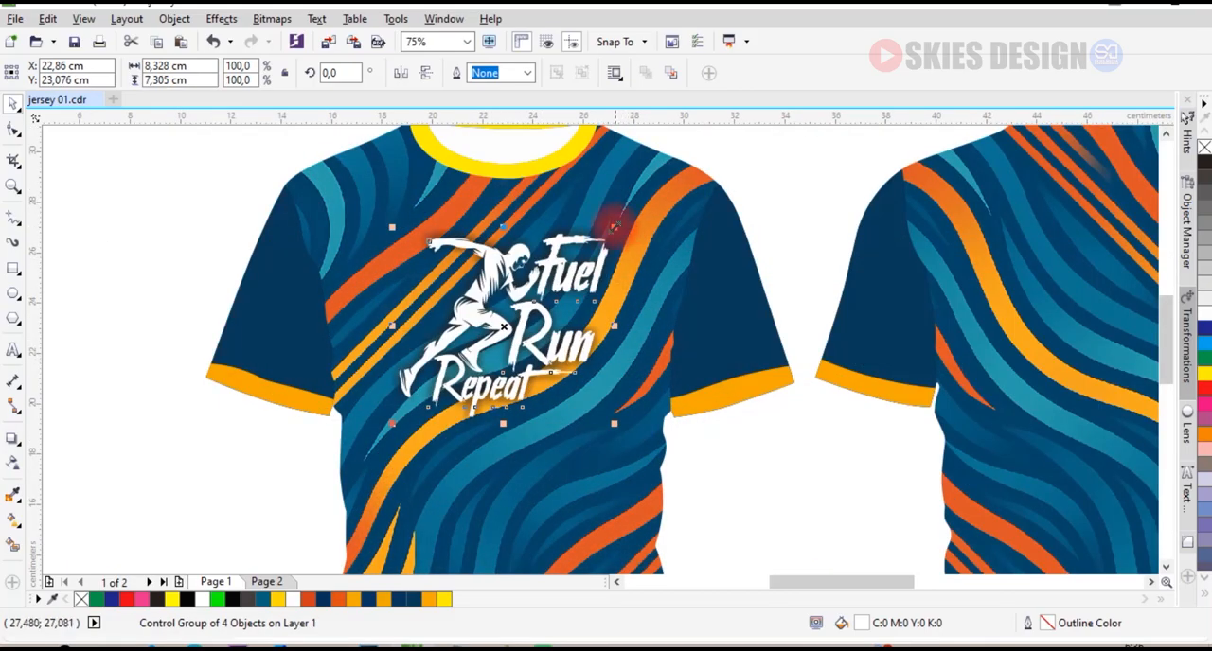
pyautogui.moveTo(614, 228); pyautogui.dragTo(627, 235)
pyautogui.scroll(-2, 625, 232)
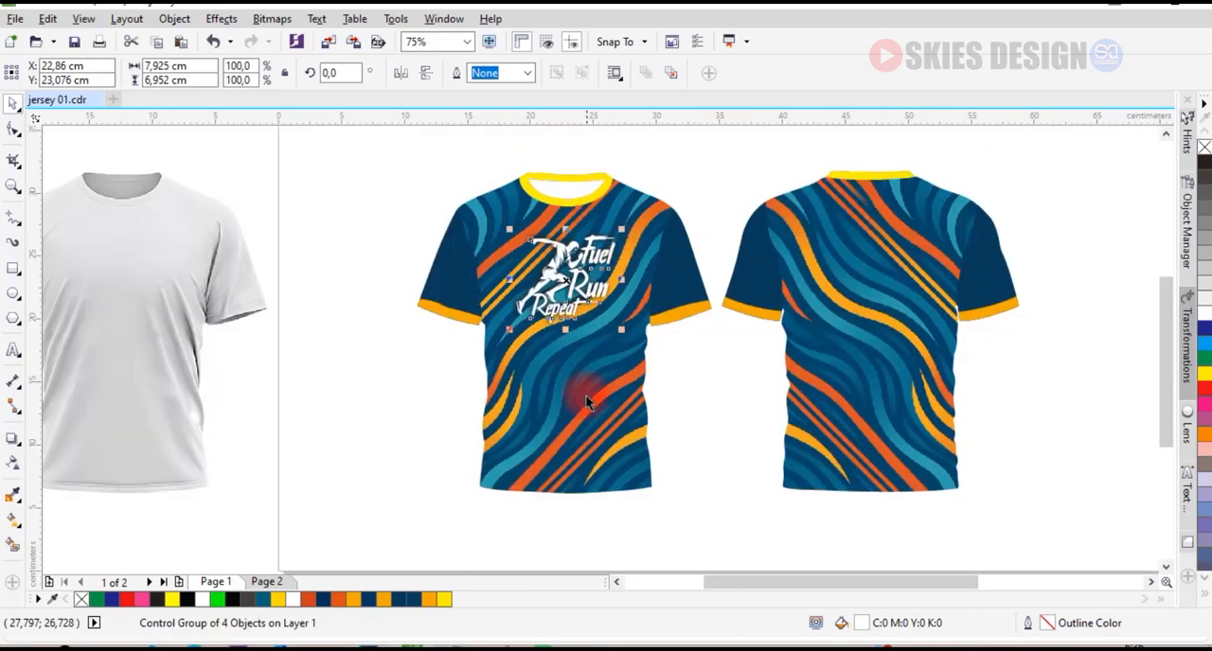
# Centre the chest logo horizontally on the front jersey's body and shift it slightly down.
pyautogui.keyDown('shift'); pyautogui.click(586, 396); pyautogui.keyUp('shift')
pyautogui.press('c')
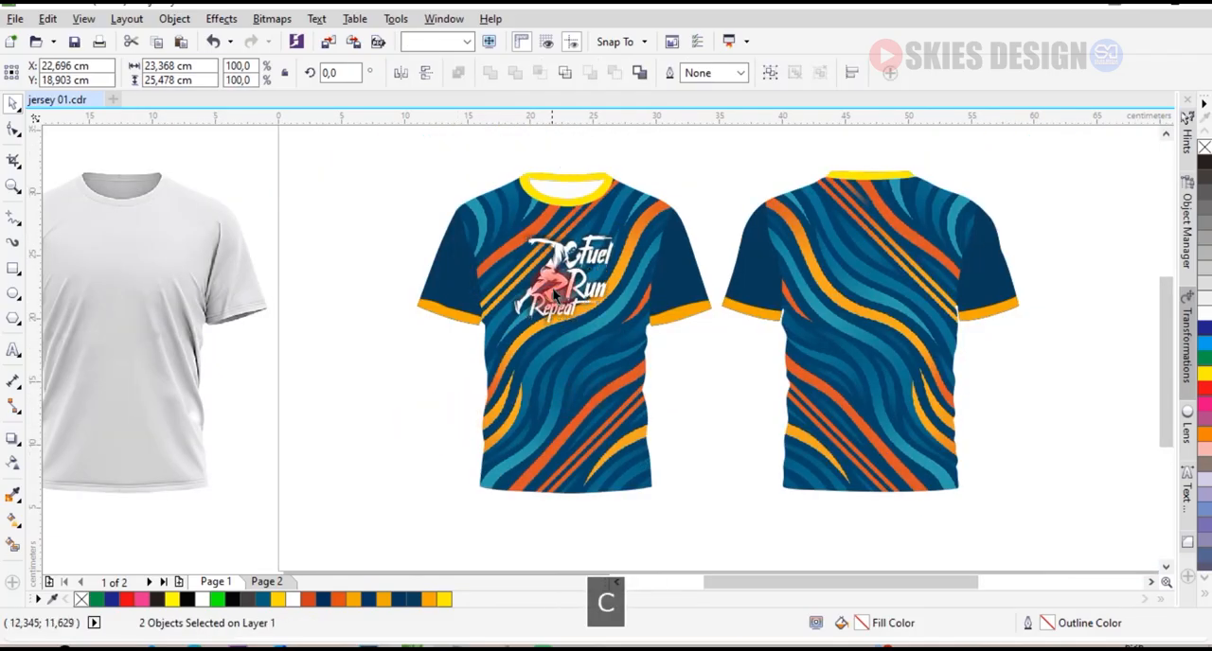
pyautogui.press('Escape')
pyautogui.scroll(2, 616, 255)
pyautogui.moveTo(626, 241); pyautogui.dragTo(627, 258)
pyautogui.scroll(-2, 443, 266)
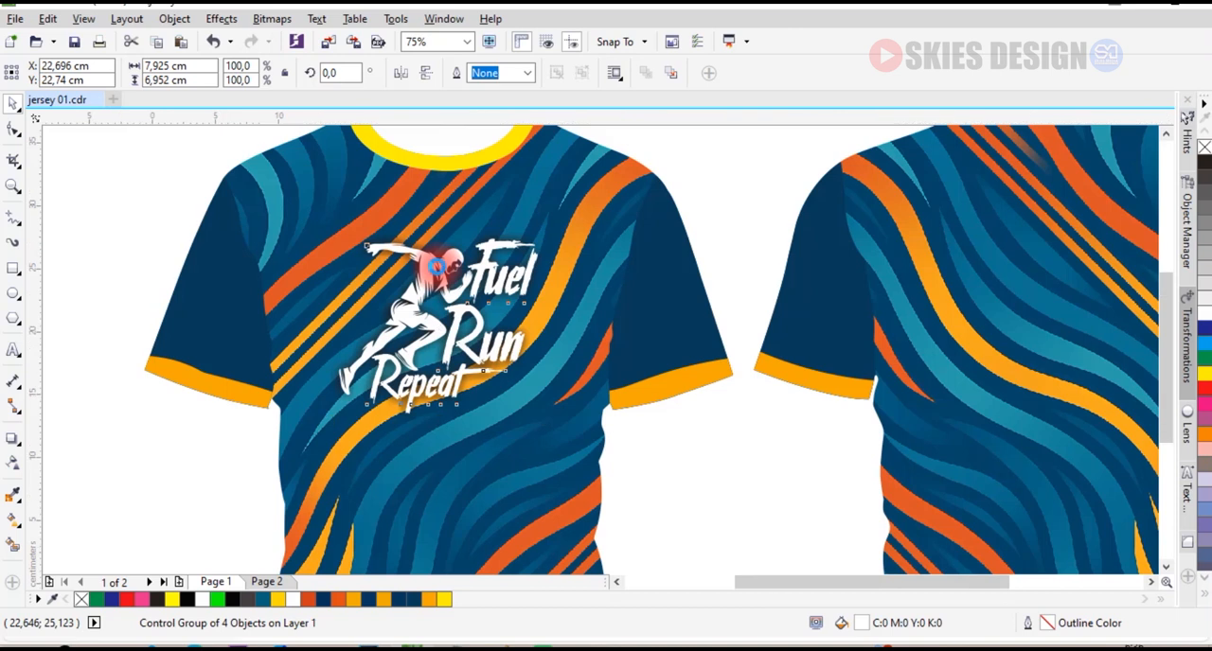
# Place a larger copy of the logo without shadow, about 10.6 × 9.3 cm, on the back jersey and centre it horizontally on the body.
pyautogui.scroll(-2, 437, 269)
pyautogui.moveTo(443, 275); pyautogui.dragTo(806, 246)
pyautogui.scroll(2, 805, 252)
pyautogui.scroll(-2, 767, 383)
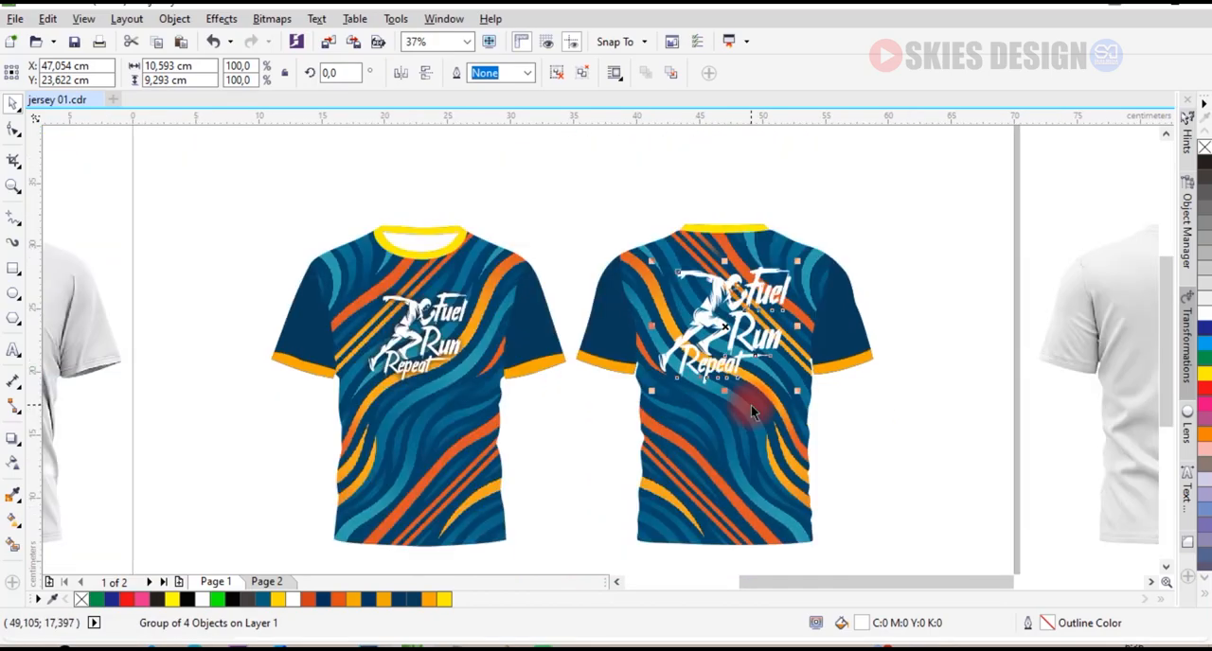
pyautogui.keyDown('shift'); pyautogui.click(751, 404); pyautogui.keyUp('shift')
pyautogui.press('c')
pyautogui.click(892, 420)
# Apply a drop shadow with the Small Glow preset to the back jersey's logo.
pyautogui.click(731, 316)
pyautogui.scroll(2, 771, 313)
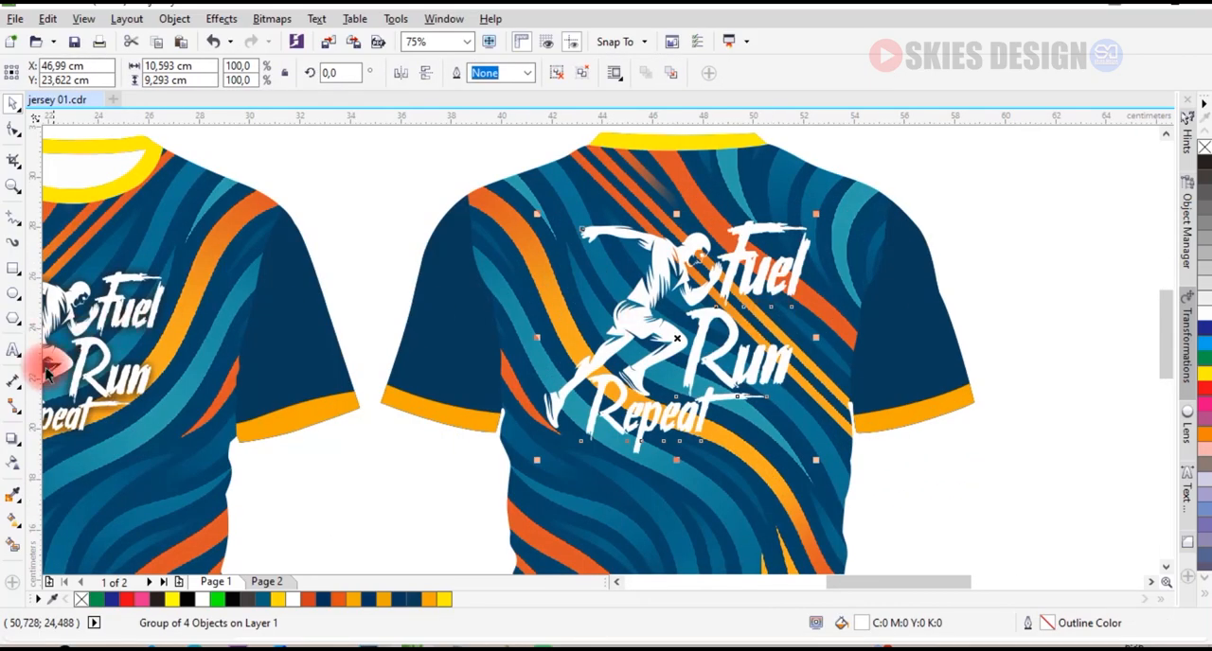
pyautogui.click(25, 448)
pyautogui.click(28, 432)
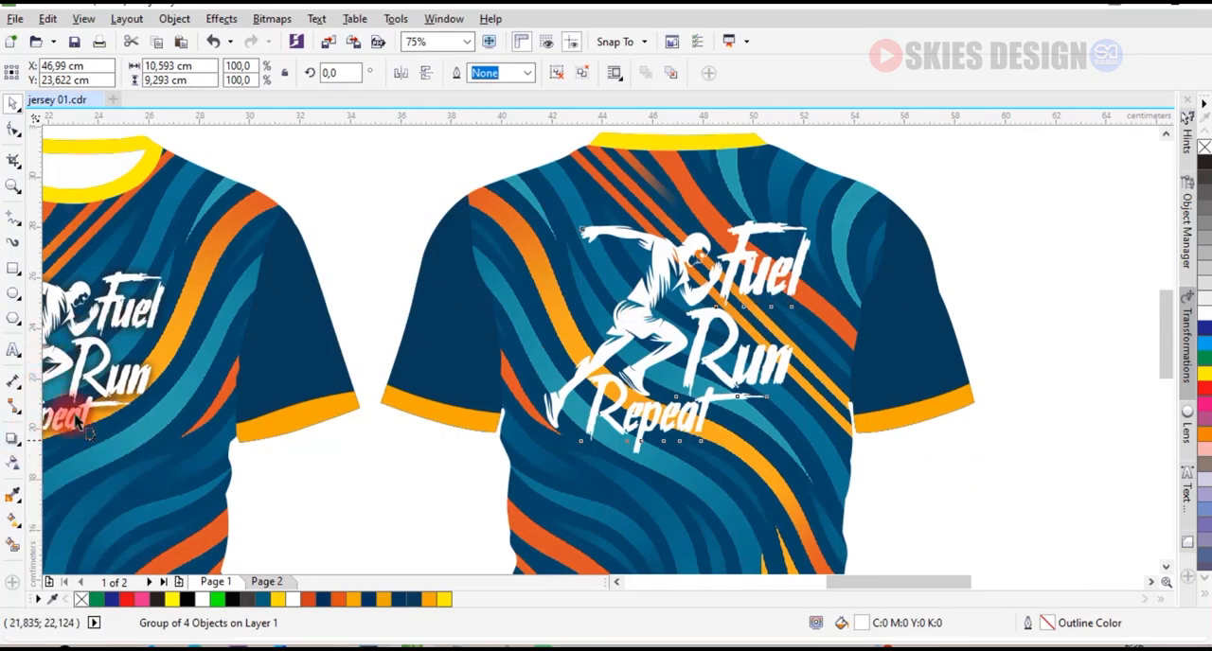
pyautogui.click(60, 76)
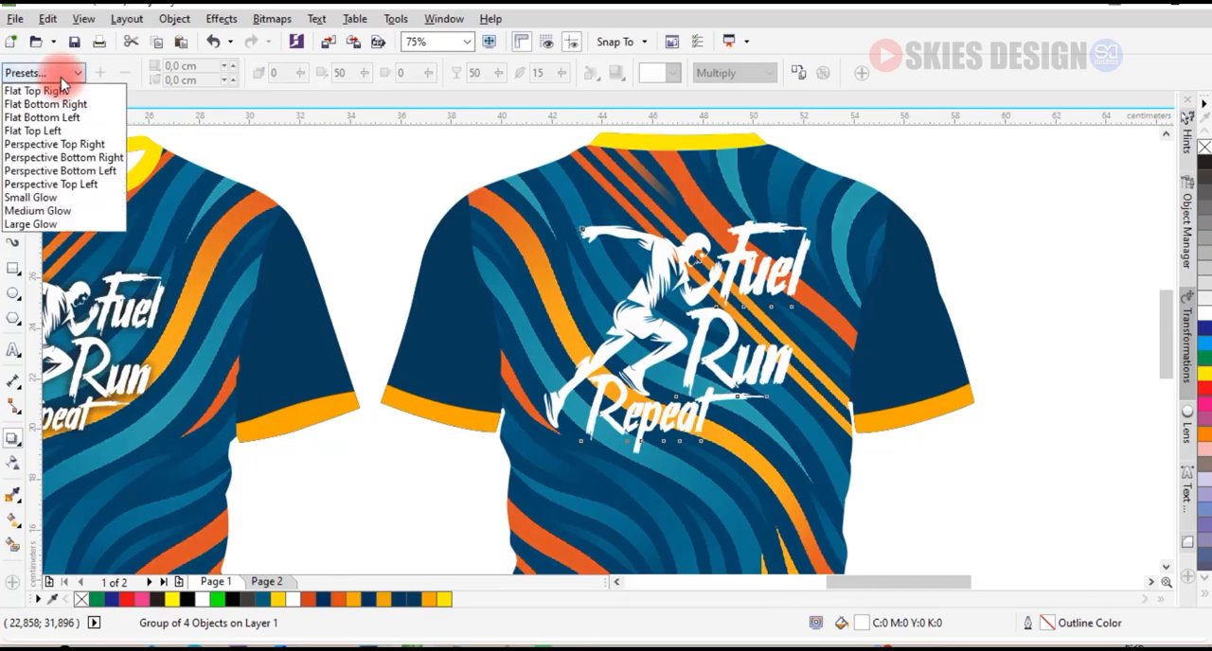
pyautogui.click(65, 201)
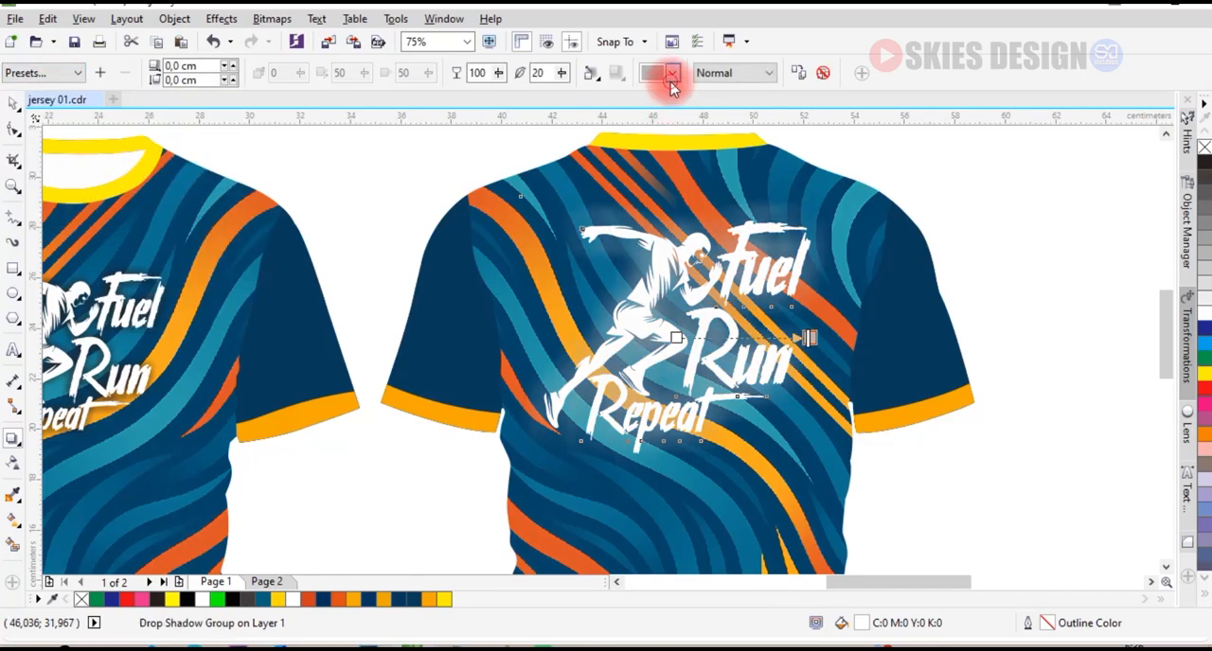
# Set the back logo's shadow colour to black and its feathering to 7.
pyautogui.click(668, 74)
pyautogui.click(649, 92)
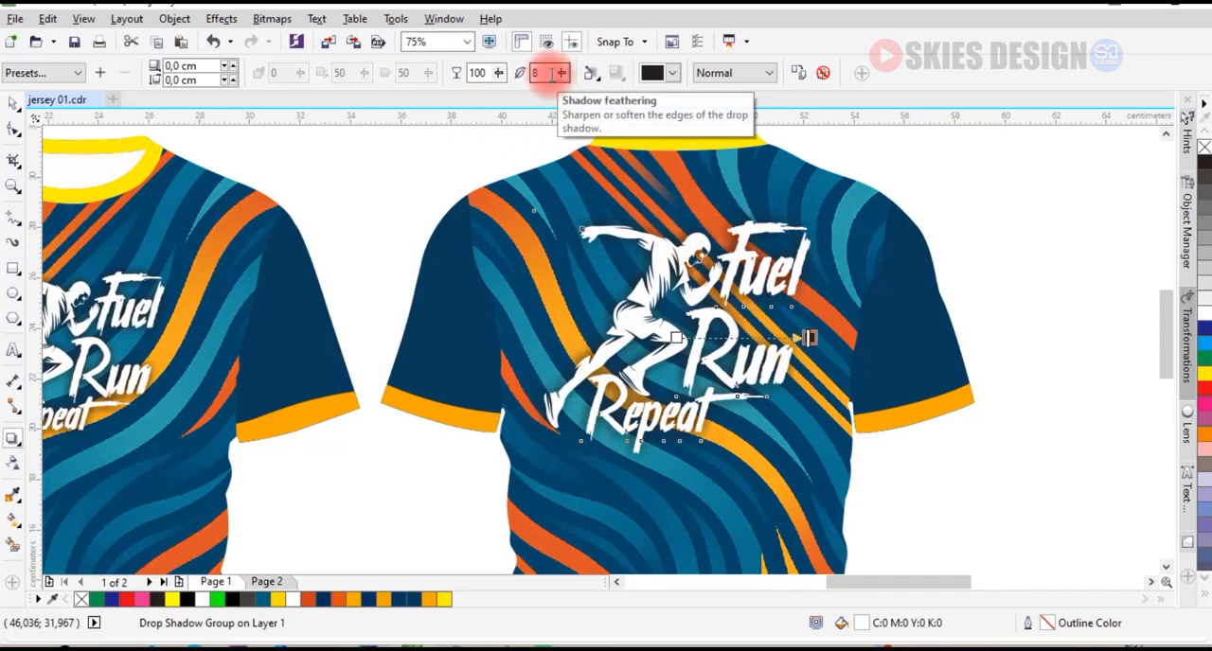
pyautogui.moveTo(563, 73); pyautogui.dragTo(561, 73)
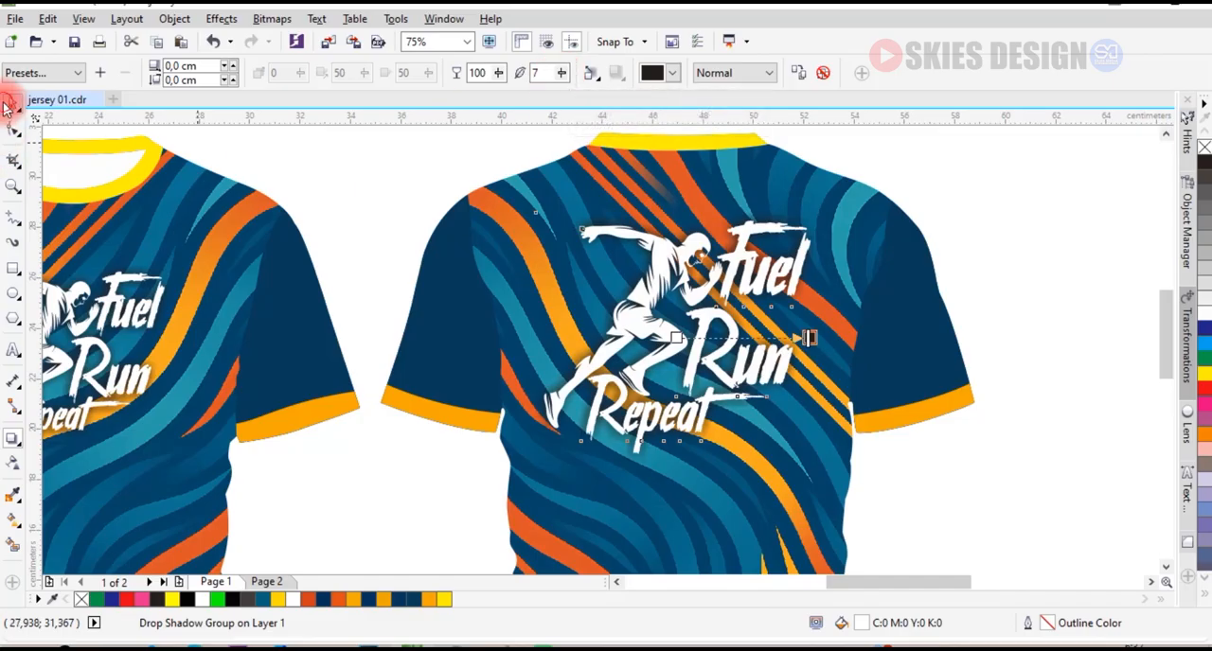
pyautogui.scroll(-2, 529, 226)
pyautogui.click(1008, 351)
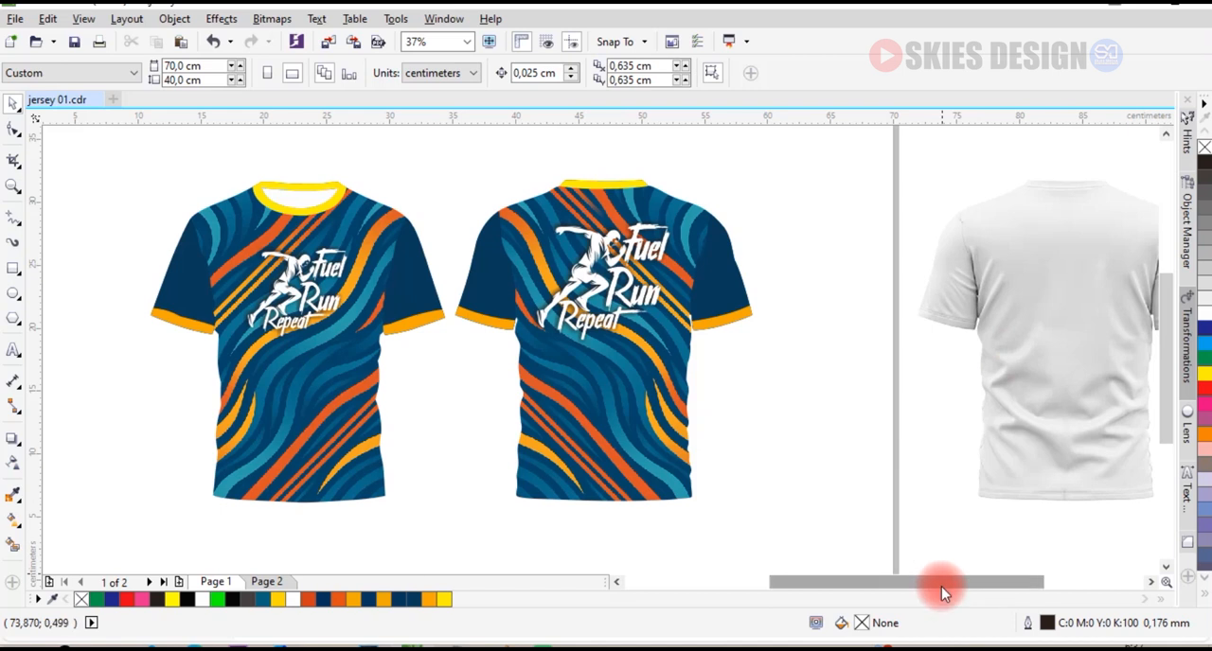
# Align the back view of the shaded shirt image to the vertical and horizontal centre of the back jersey.
pyautogui.moveTo(938, 586); pyautogui.dragTo(913, 591)
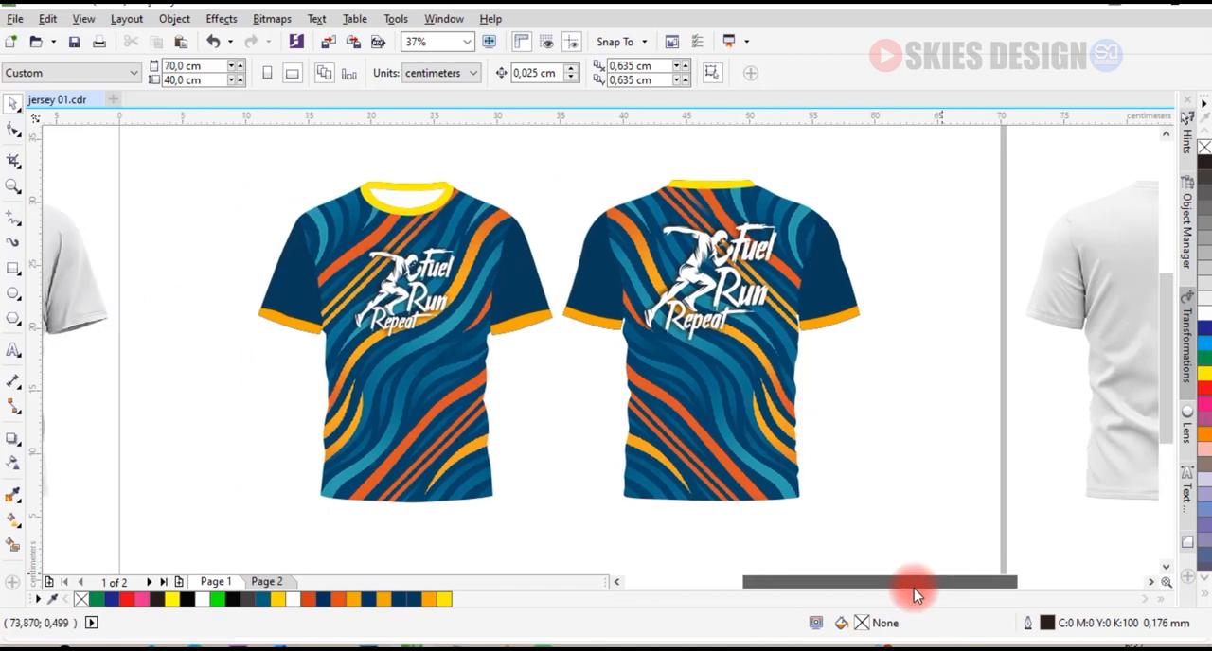
pyautogui.click(1104, 330)
pyautogui.keyDown('shift'); pyautogui.click(750, 457); pyautogui.keyUp('shift')
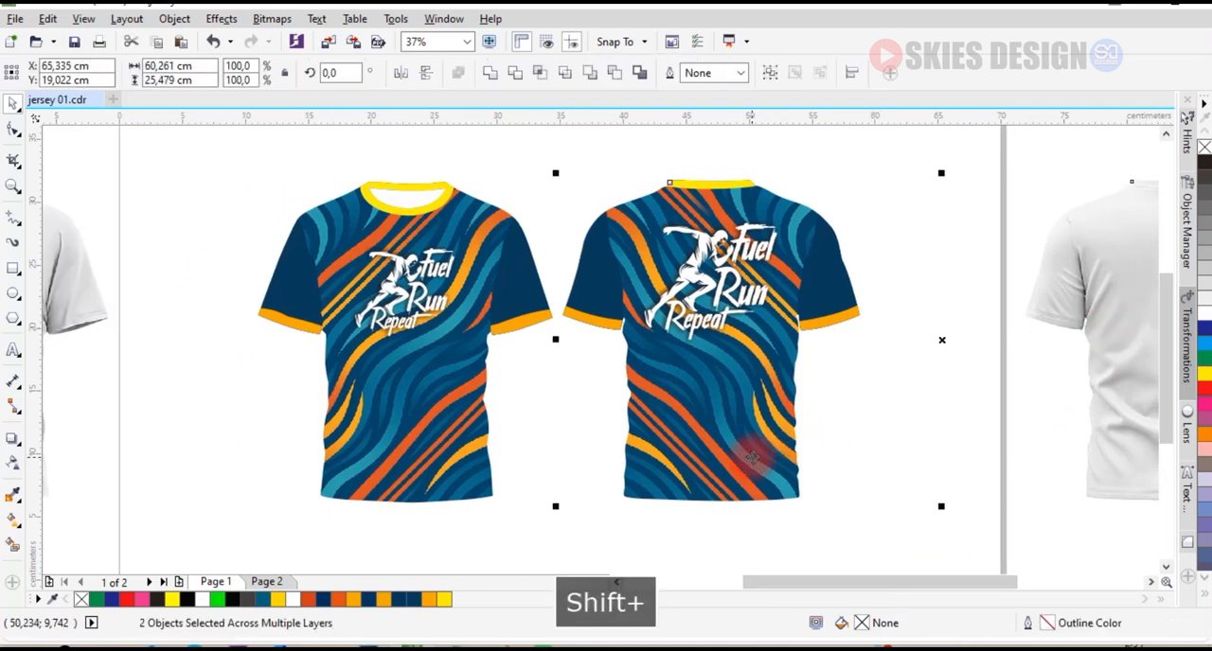
pyautogui.press('e')
pyautogui.press('c')
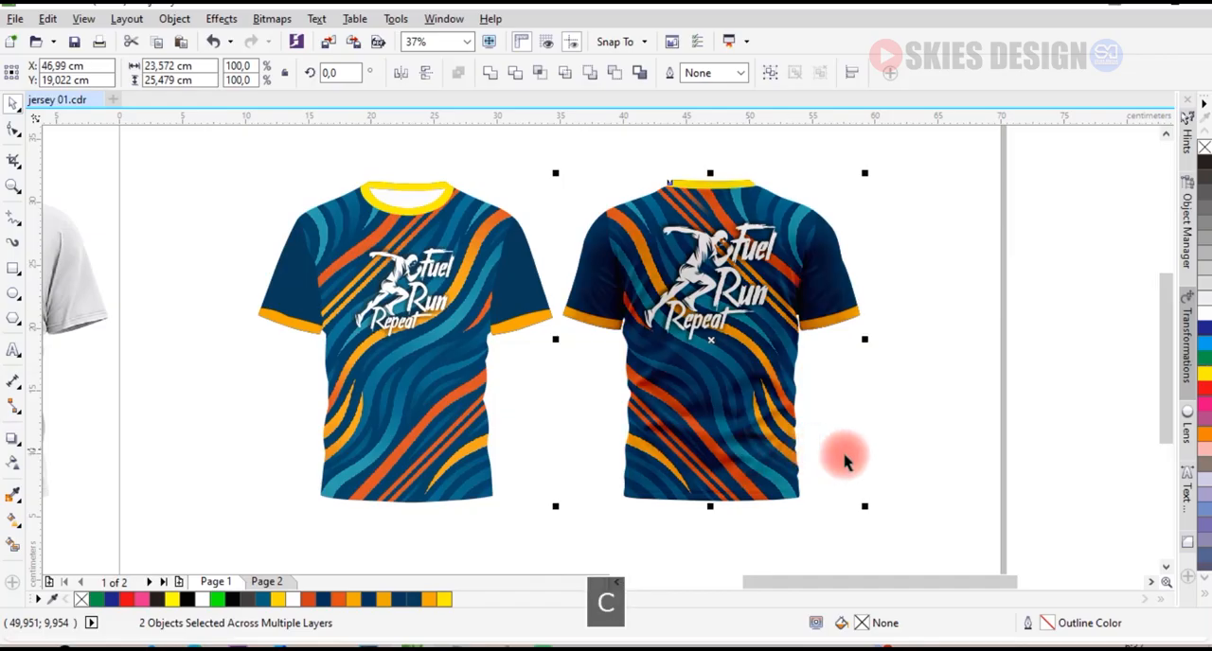
# Align the front view of the shaded shirt image to the horizontal and vertical centre of the front jersey.
pyautogui.moveTo(95, 306); pyautogui.dragTo(203, 293)
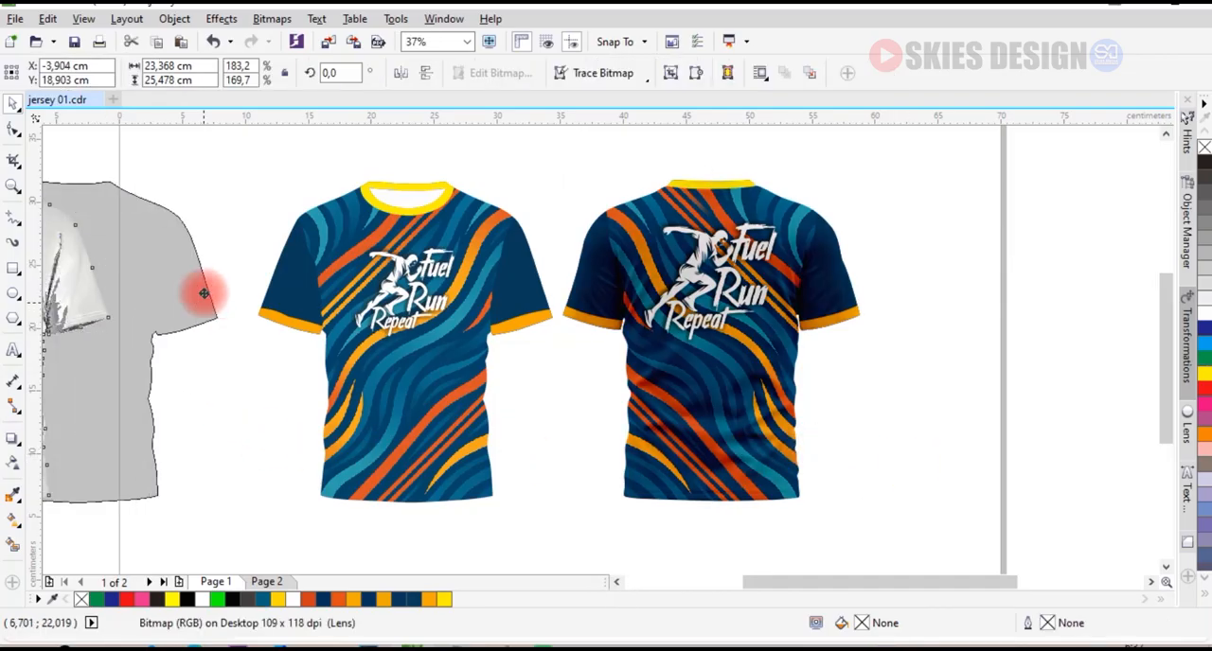
pyautogui.keyDown('shift'); pyautogui.click(364, 473); pyautogui.keyUp('shift')
pyautogui.press('c')
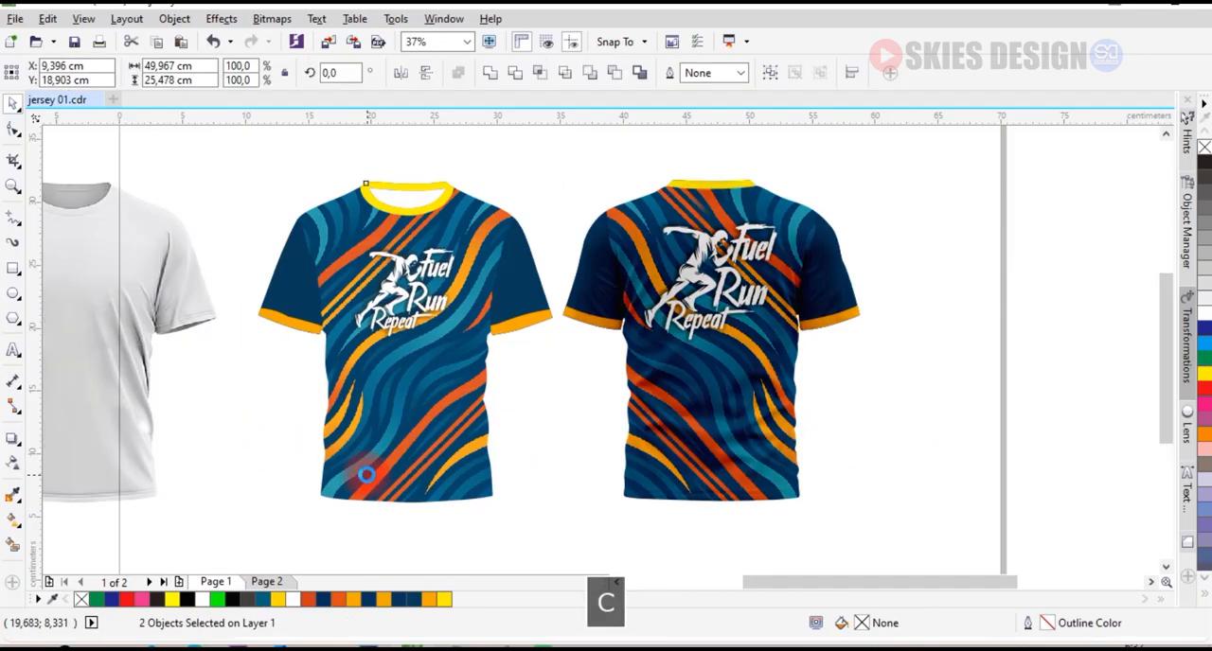
pyautogui.press('e')
pyautogui.click(952, 349)
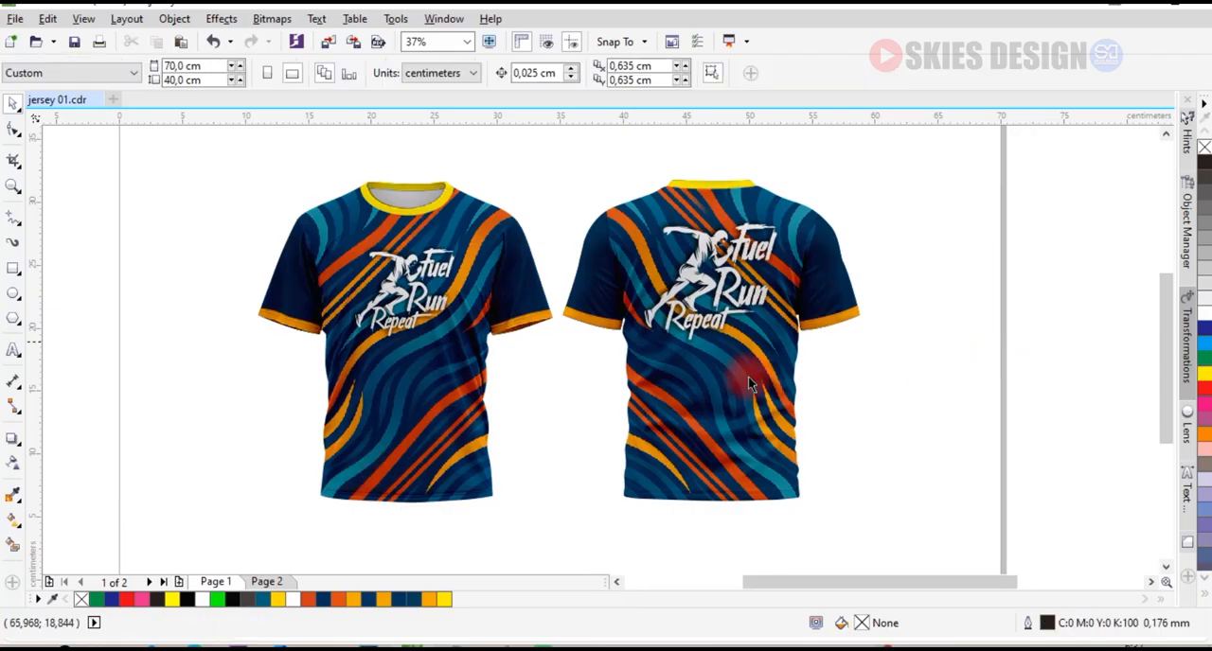
# Bring the shaded shirt images on the front and back jerseys to the front of the layer.
pyautogui.click(423, 451)
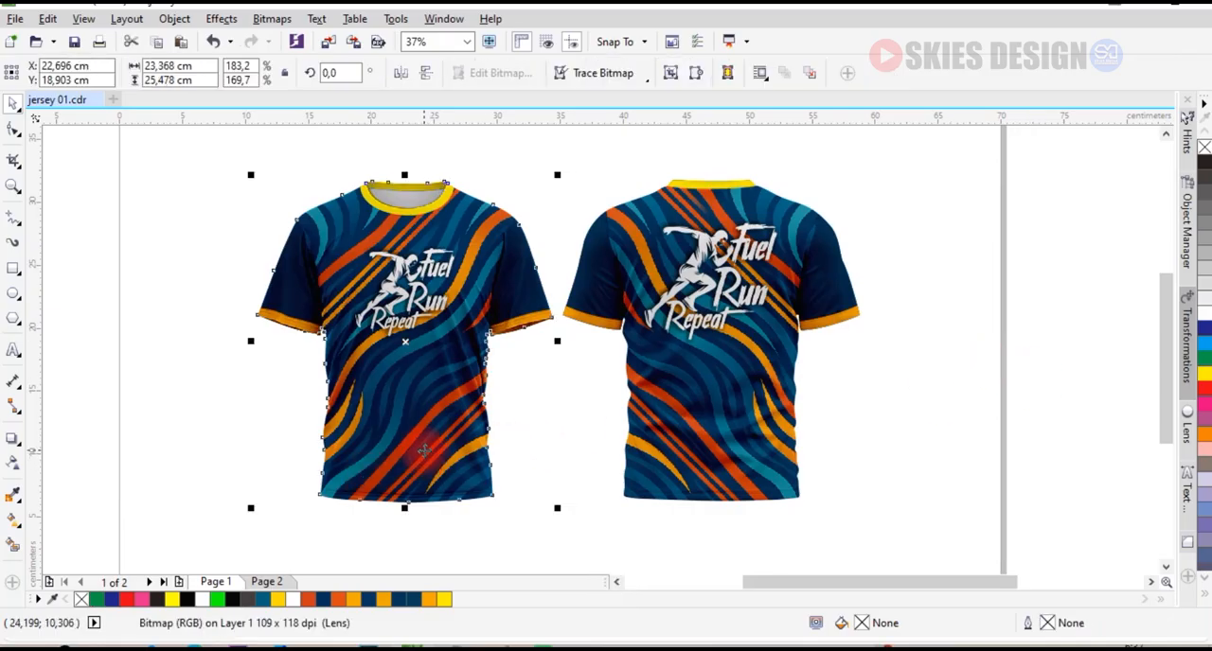
pyautogui.hotkey('shift', 'pageup')
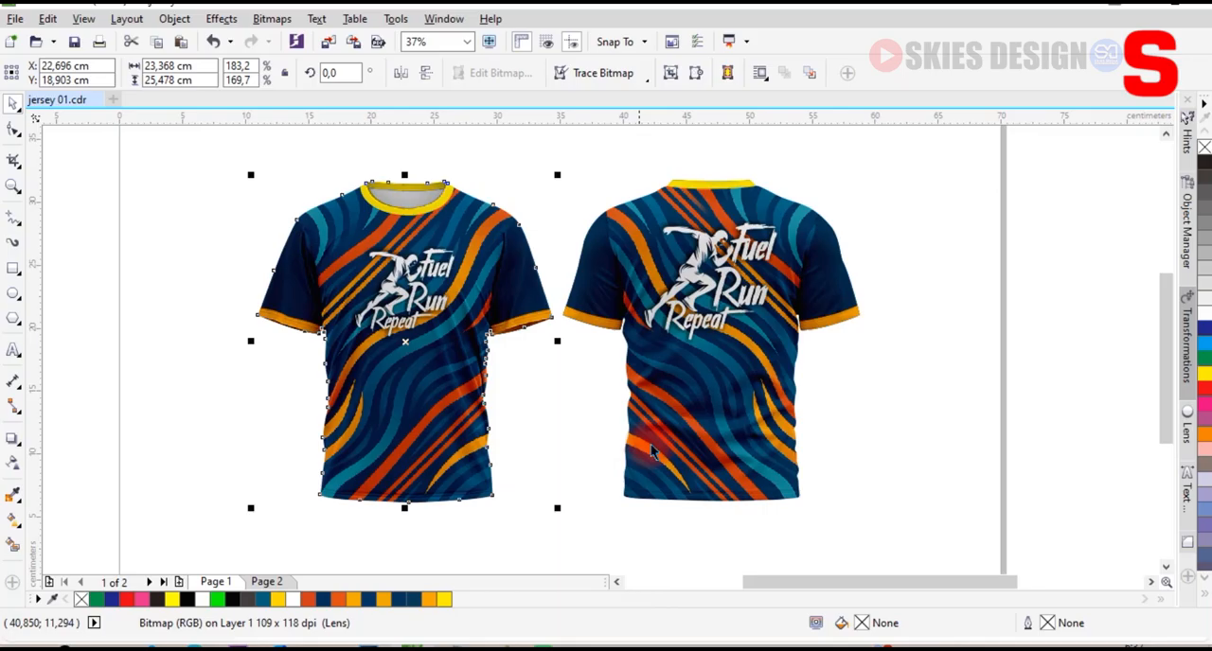
pyautogui.click(668, 445)
pyautogui.hotkey('shift', 'pageup')
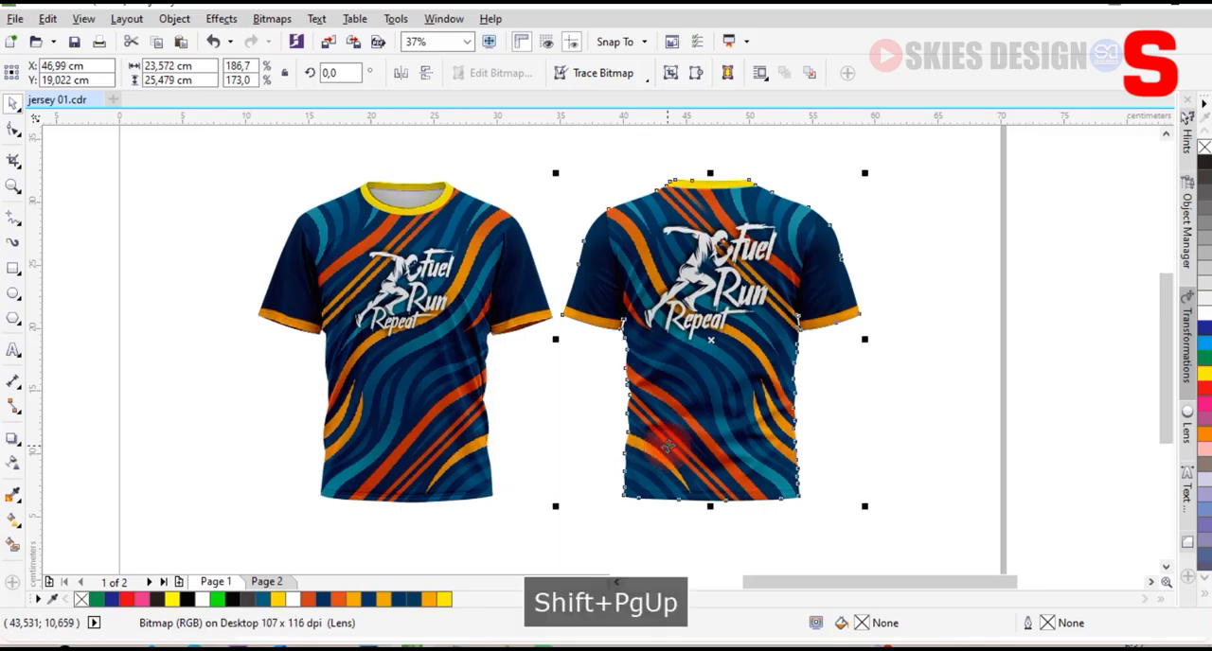
pyautogui.click(269, 215)
# Zoom in on the front and back jerseys together to examine the finished mockup.
pyautogui.press('z')
pyautogui.moveTo(240, 159); pyautogui.dragTo(872, 523)
pyautogui.click(14, 142)
pyautogui.click(14, 103)
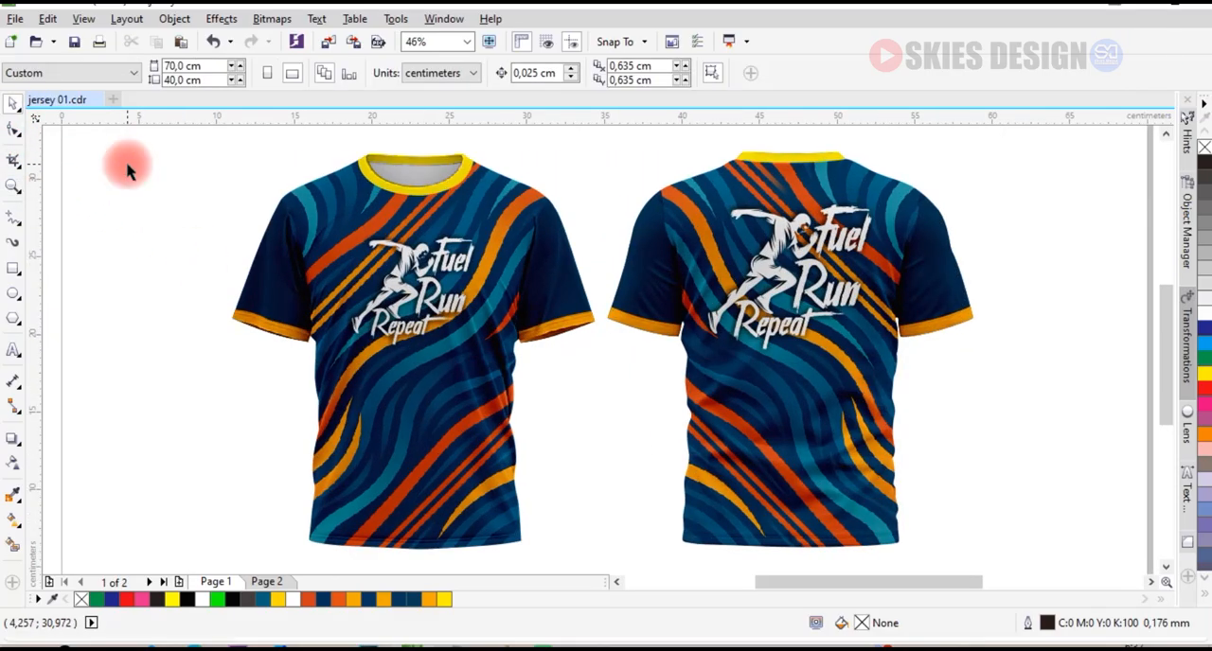